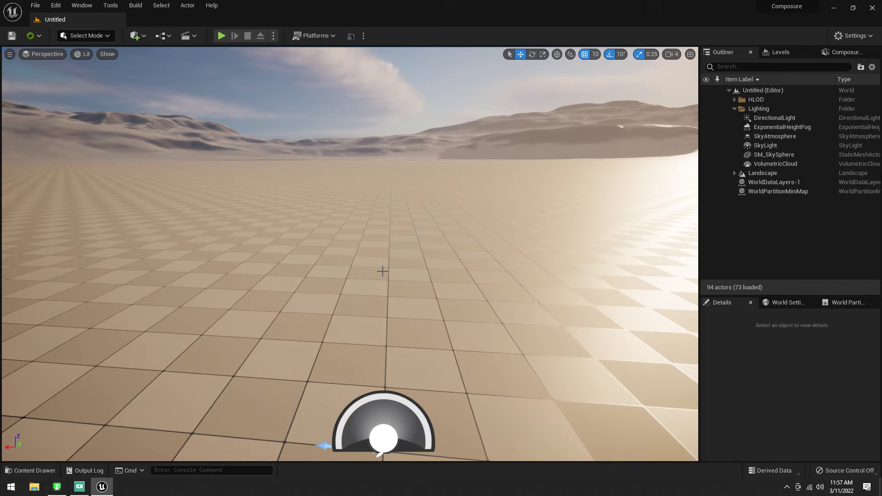
right_click_drag(383, 271, 340, 281)
mouse_move(391, 290)
right_mouse_down()
mouse_move(382, 264)
mouse_move(383, 276)
right_mouse_up()
key("s")
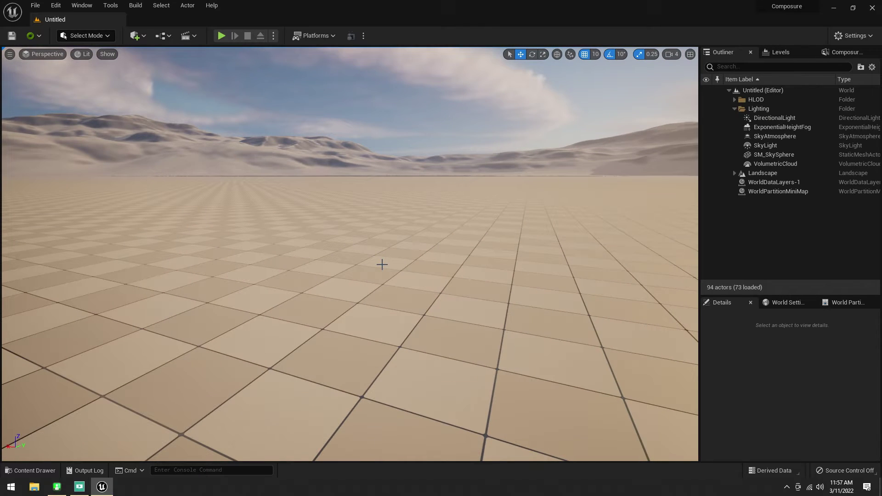
mouse_move(372, 255)
right_mouse_down()
mouse_move(372, 267)
mouse_move(376, 258)
right_mouse_up()
key("ctrl+space")
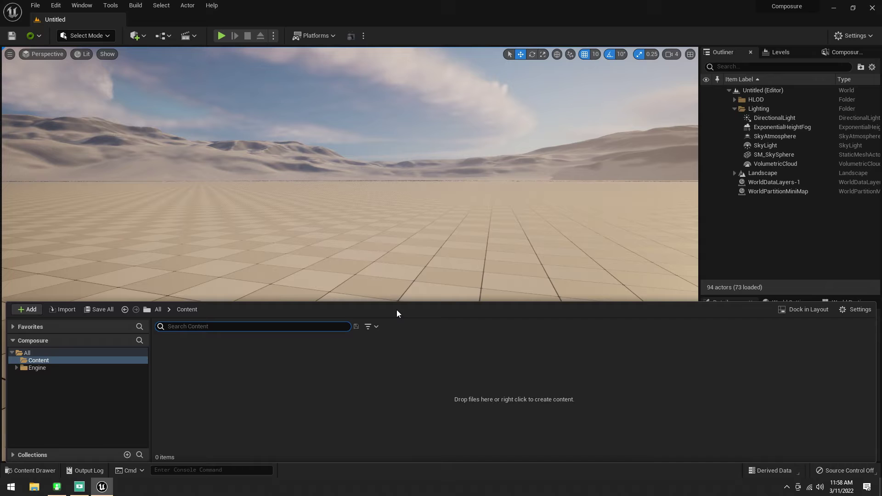
Step: Search the plugins for "Media" and "Black" to check whether Media Framework Utilities and Blackmagic Media Player are enabled
left_click(854, 37)
left_click(781, 81)
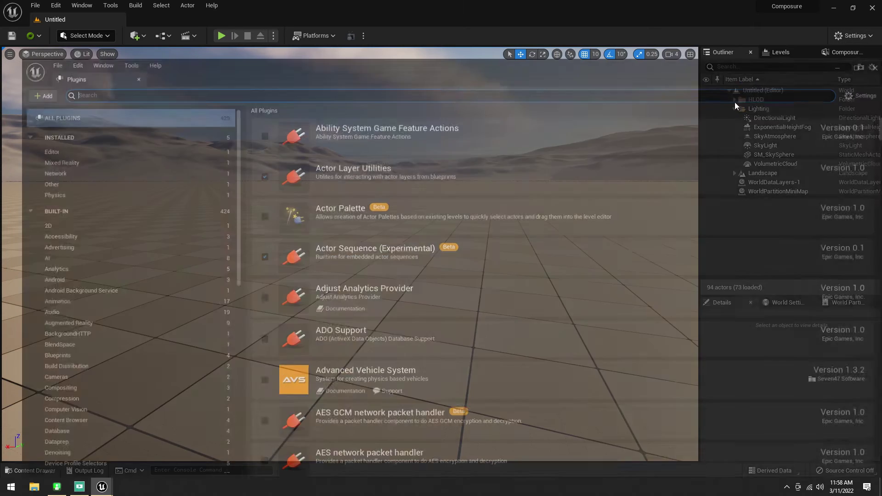
type("M")
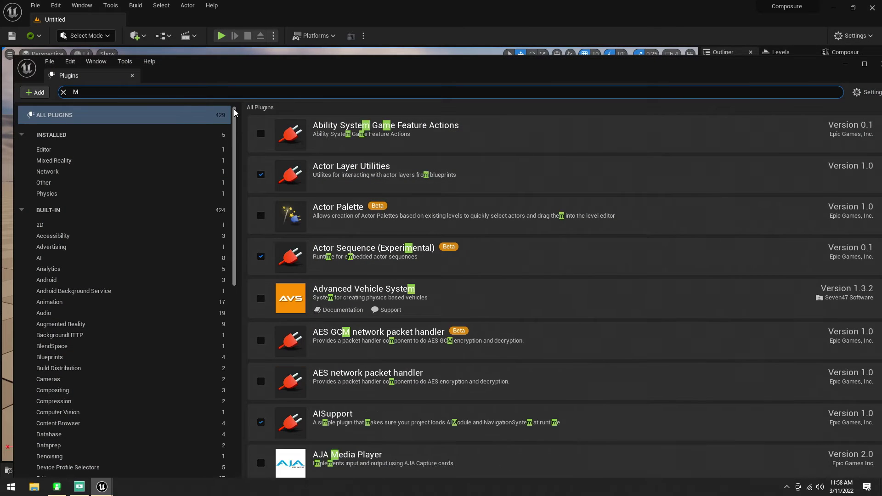
type("edia")
scroll(548, 312, "down", 6)
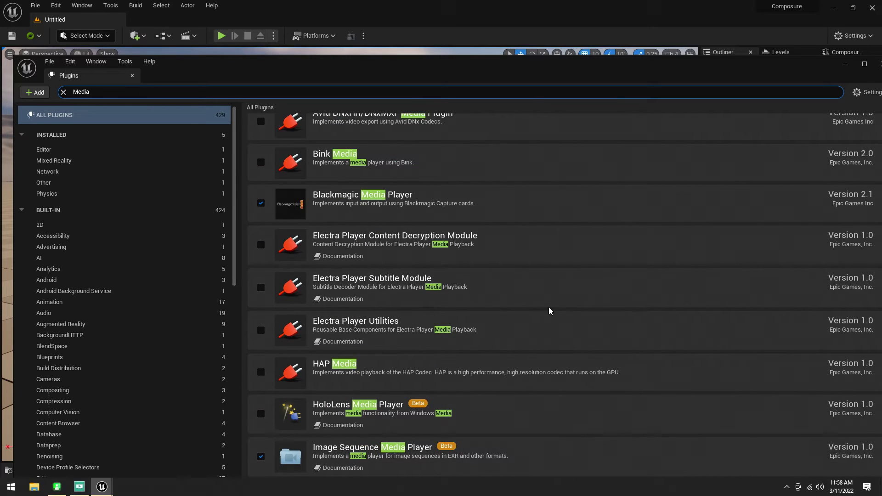
scroll(548, 315, "down", 4)
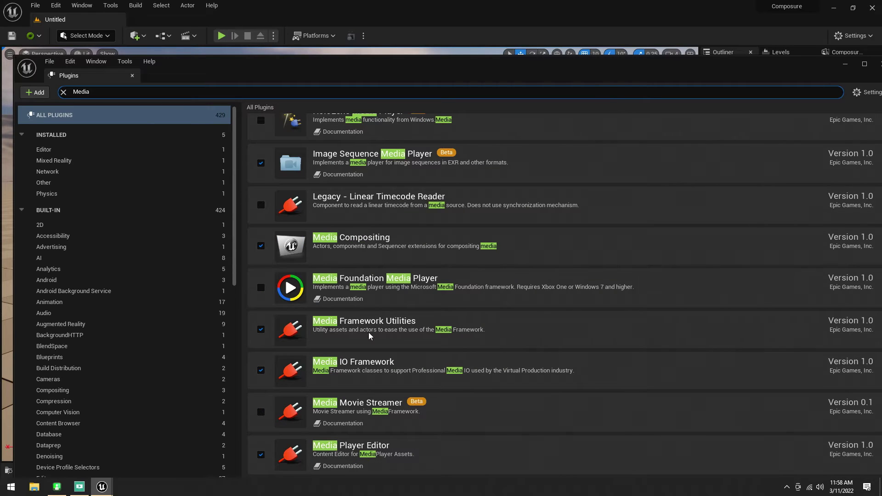
left_click(362, 322)
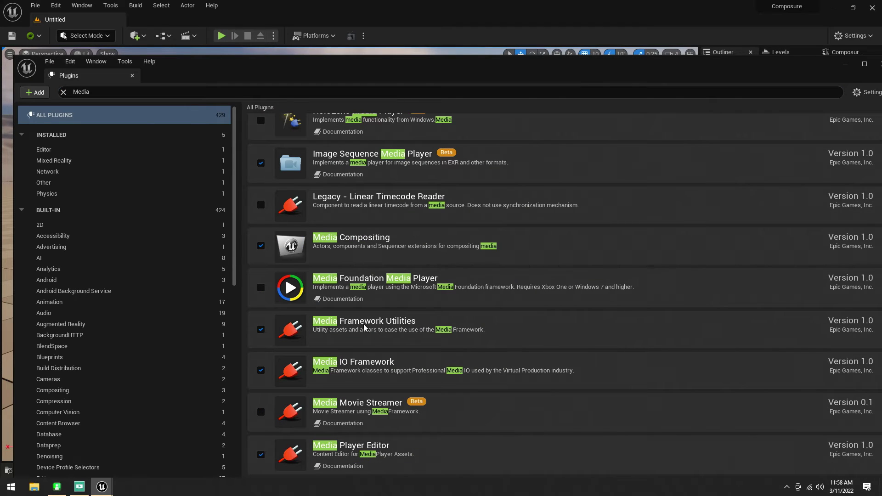
left_click(219, 97)
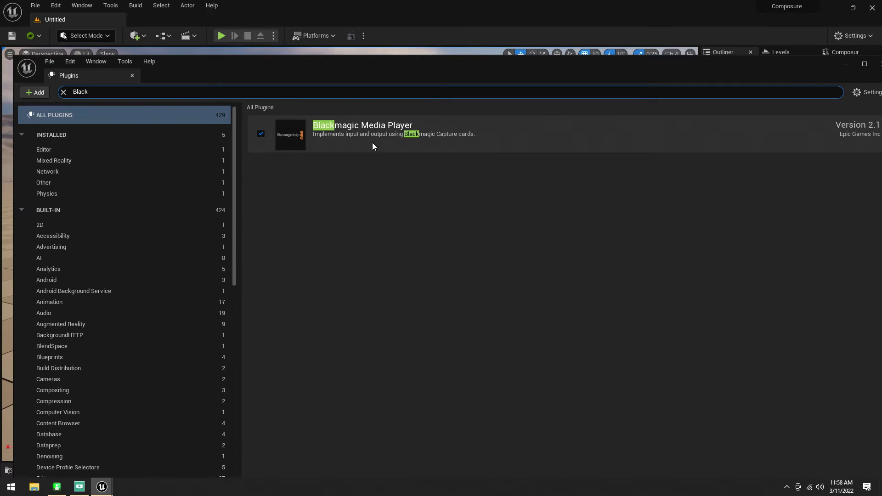
left_click(881, 65)
Step: Create a Blackmagic Media Output asset in the Content folder and name it BlackMagicOutput
right_click_drag(471, 182, 471, 188)
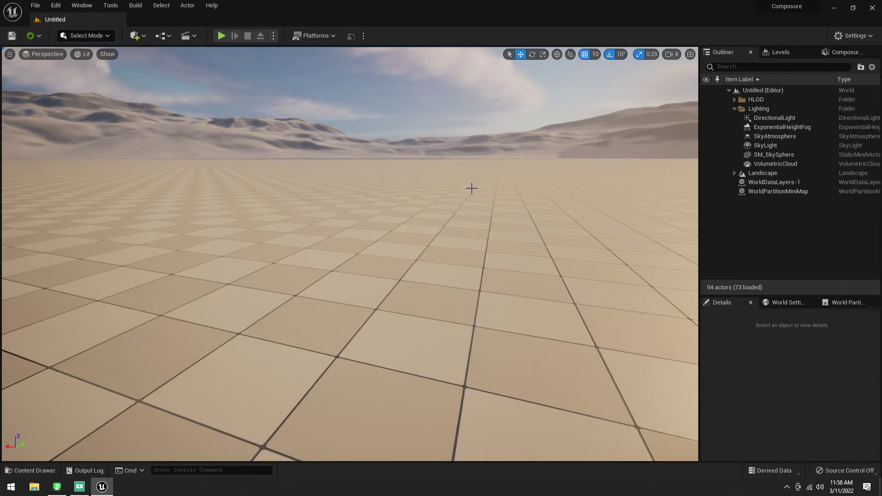
key("ctrl+space")
right_click(259, 382)
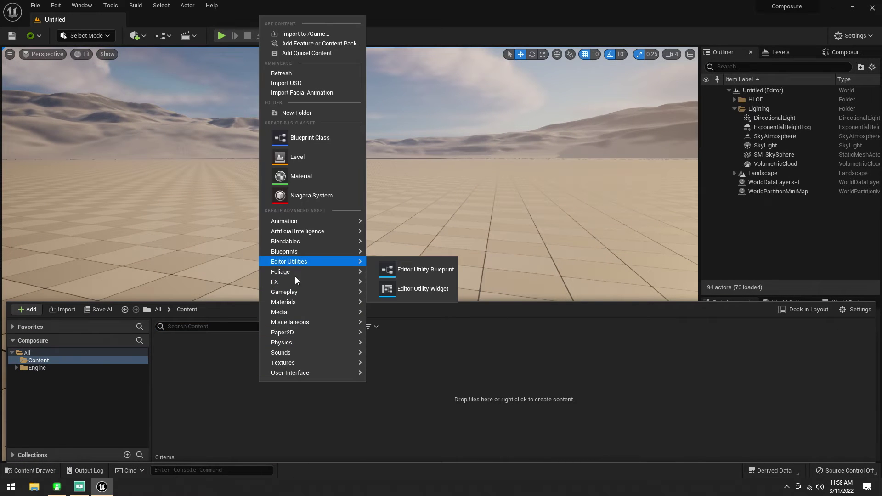
mouse_move(300, 305)
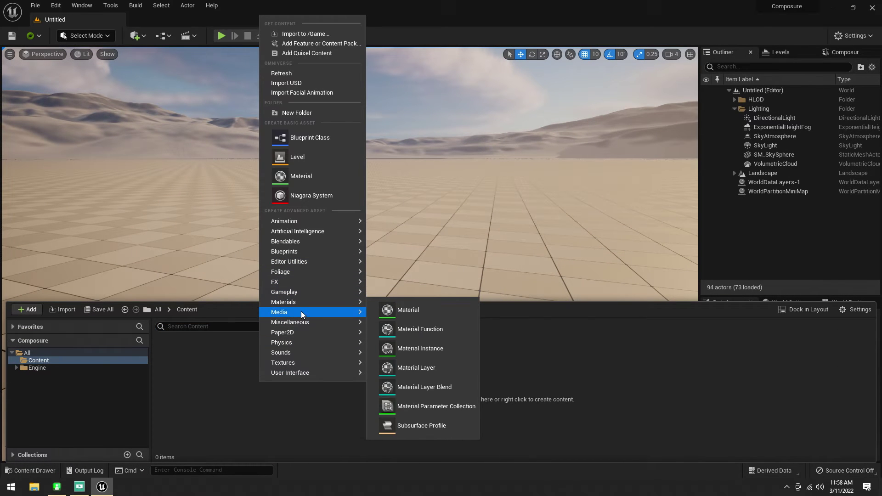
left_click(431, 213)
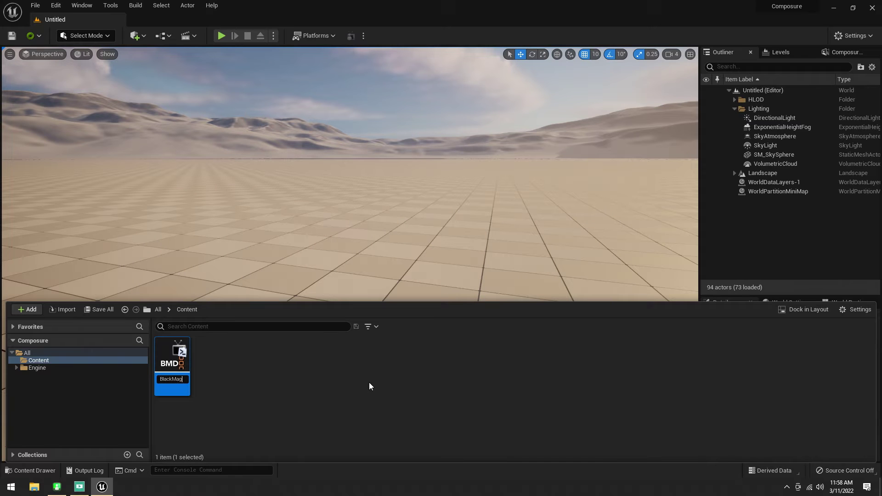
type("BlackMagicOutput")
key("Return")
Step: Configure the BlackMagicOutput asset to use device DeckLink 8K Pro (4) at HD 1080 progressive, 25 fps
double_click(174, 361)
left_click(403, 168)
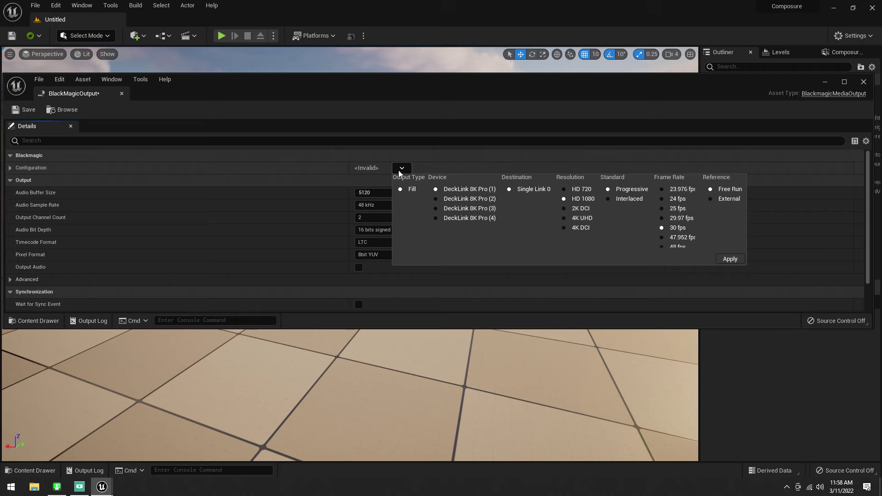
left_click(460, 219)
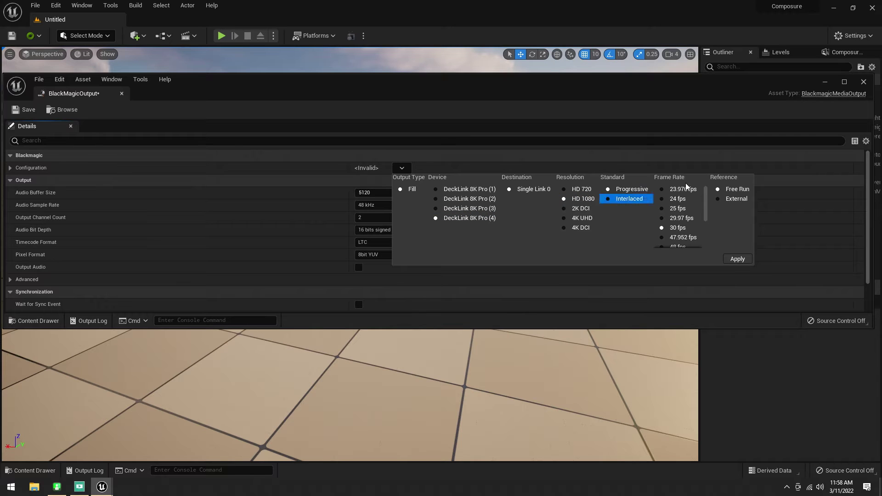
left_click(679, 208)
left_click(738, 259)
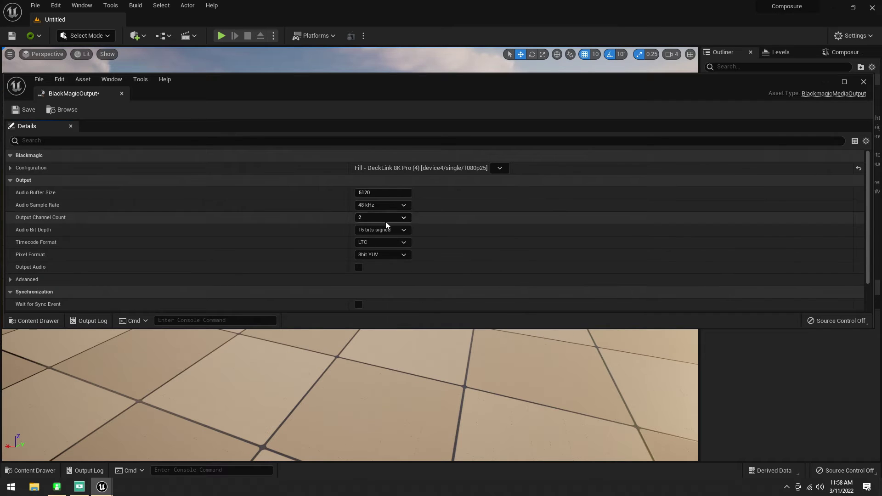
Step: Set the output asset's pixel format to 10bit YUV, save it and close its editor
left_click(370, 256)
left_click(370, 272)
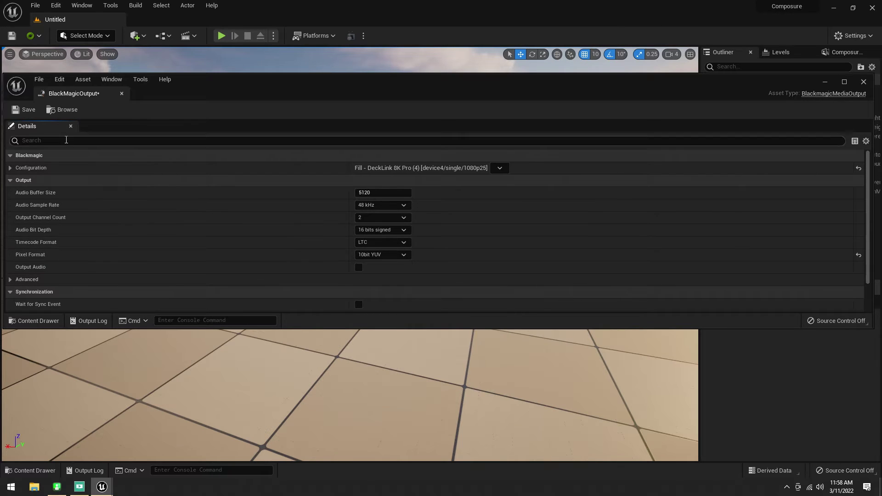
left_click(25, 110)
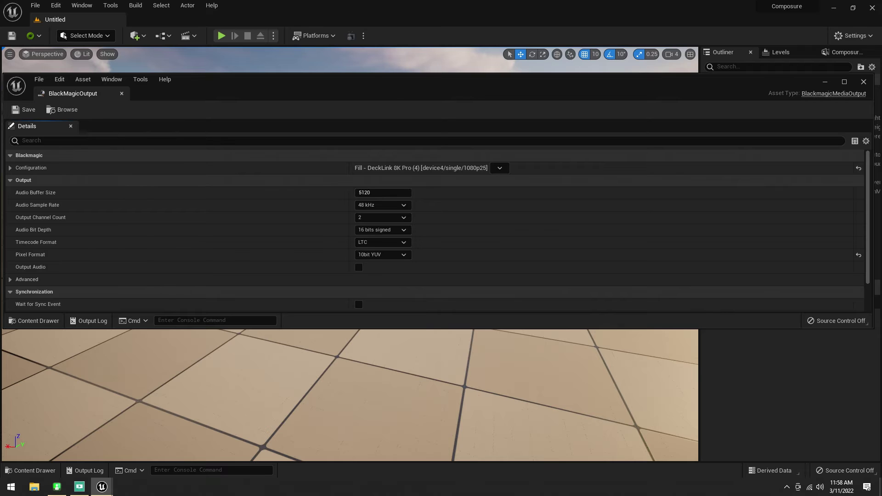
left_click(864, 82)
Step: Add a Cine Camera Actor to the level
key("ctrl+space")
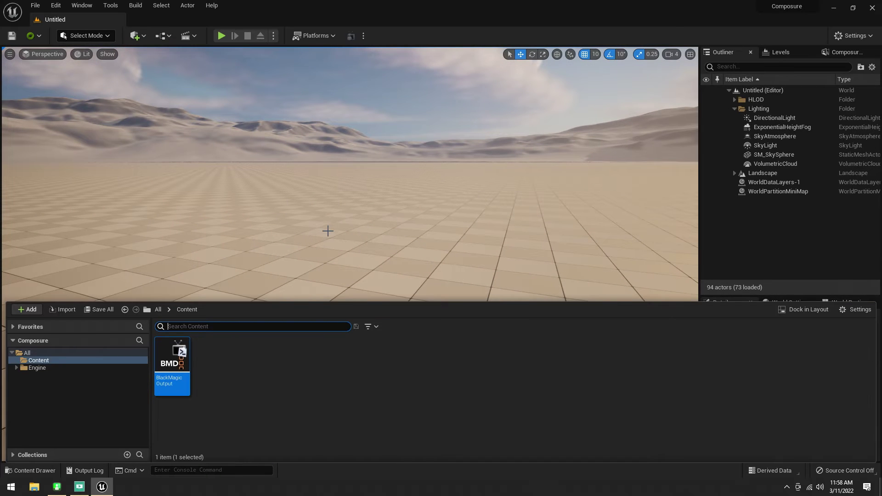
right_click_drag(323, 236, 323, 248)
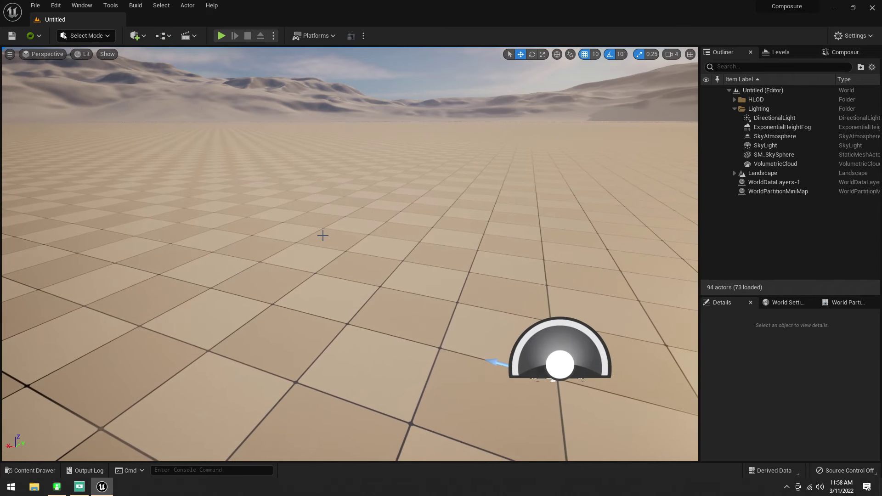
left_click(134, 36)
mouse_move(177, 132)
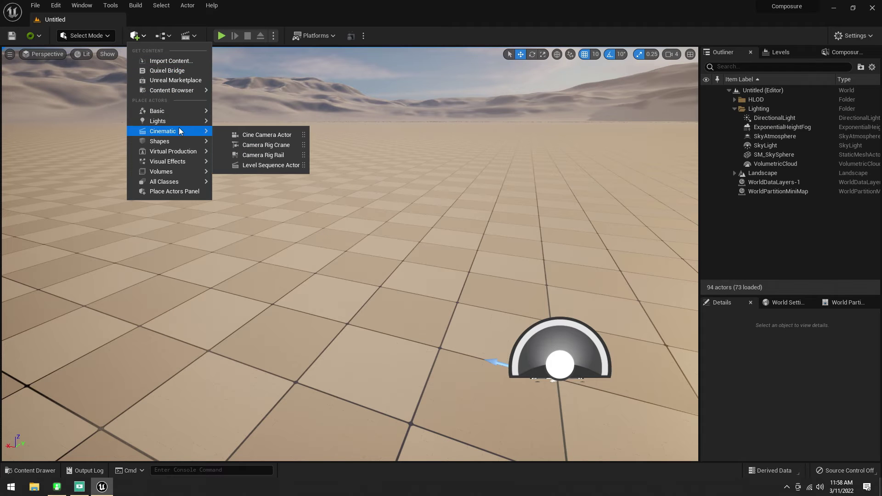
left_click(251, 135)
Step: Rotate the cine camera around its vertical axis and raise it above the ground
key("e")
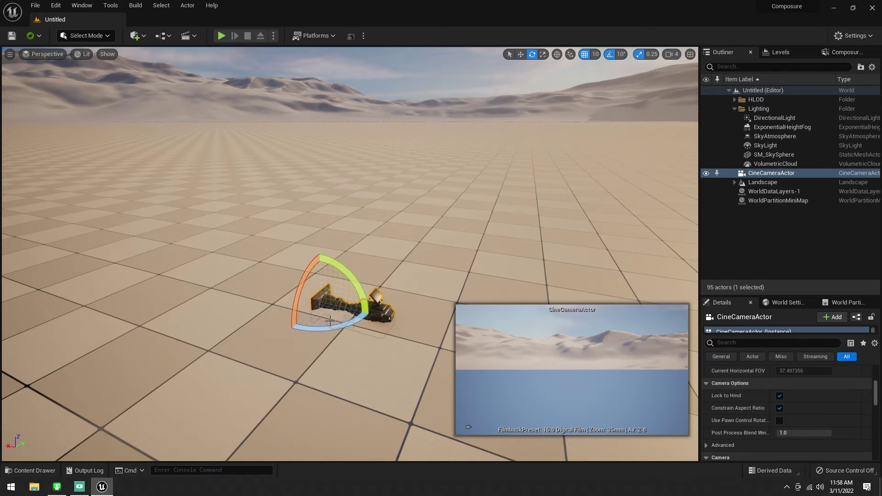
left_click_drag(334, 325, 292, 324)
key("w")
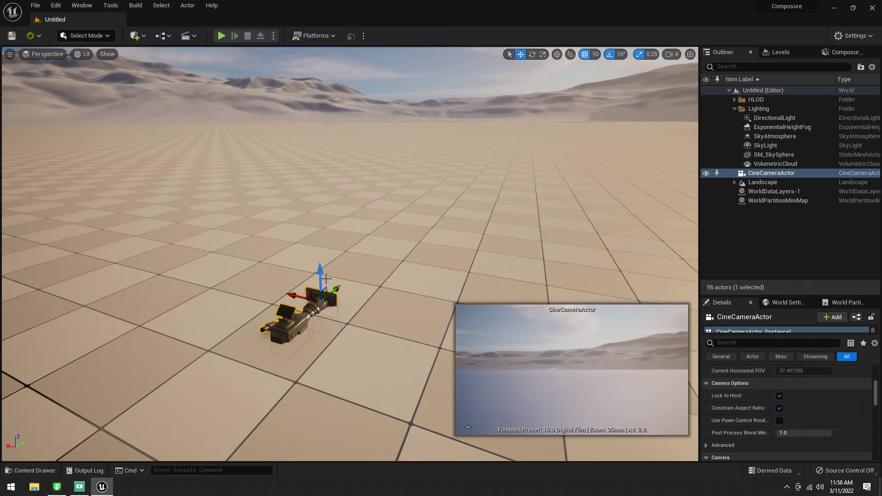
left_click_drag(316, 276, 318, 206)
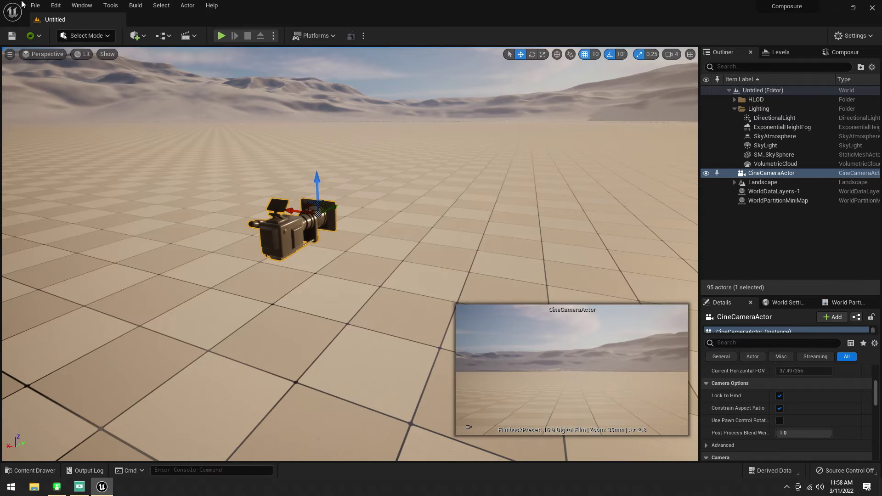
Step: Open the Virtual Production Media Capture window, move it over the viewport and enlarge it
left_click(82, 5)
mouse_move(131, 72)
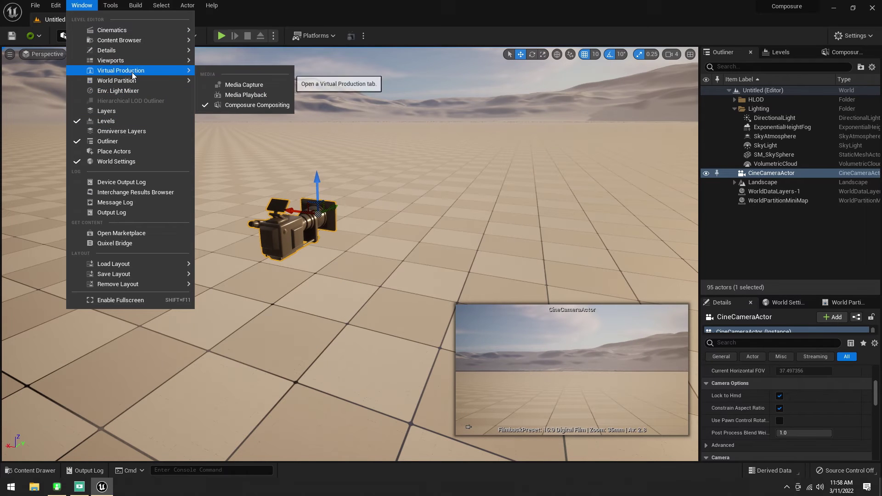
left_click(234, 109)
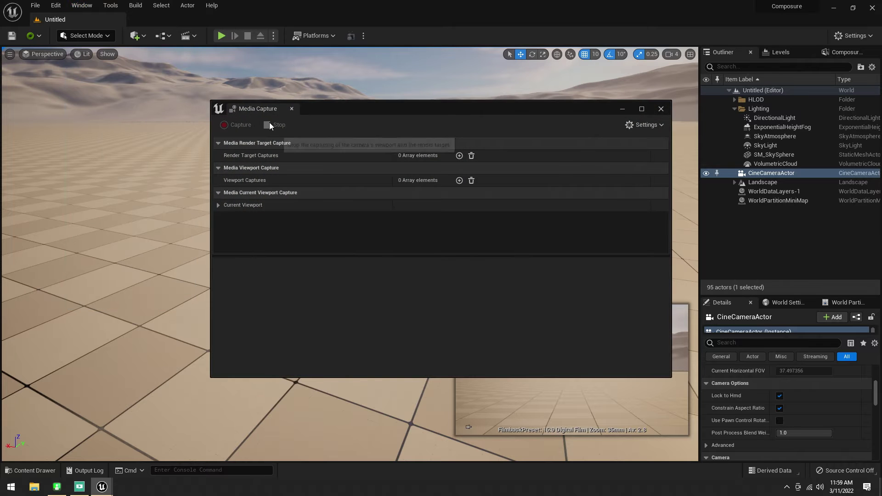
left_click_drag(262, 111, 392, 166)
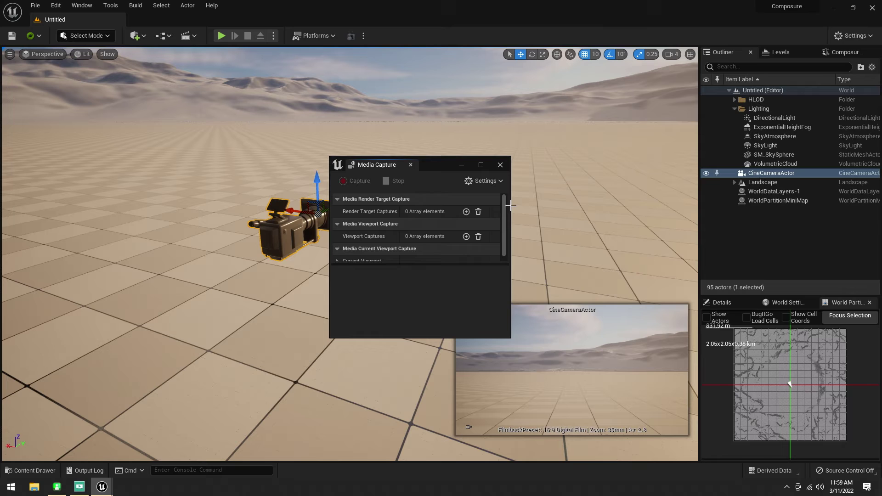
left_click_drag(510, 206, 721, 206)
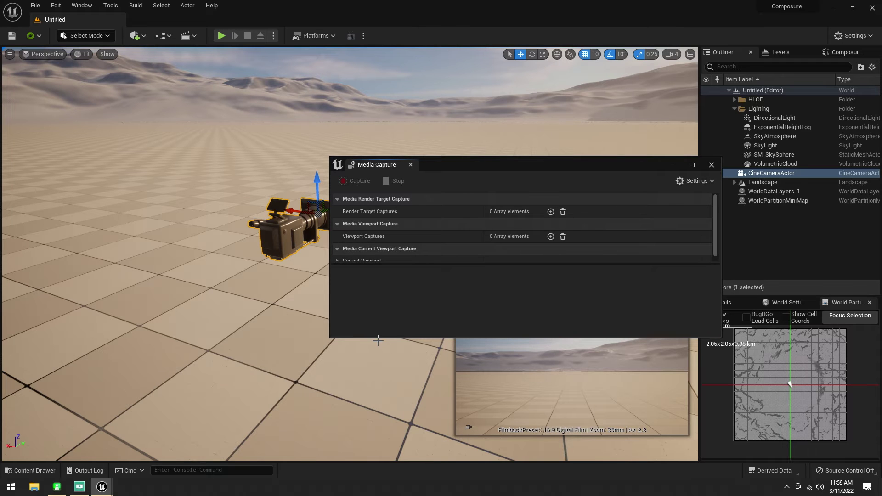
left_click_drag(379, 339, 379, 401)
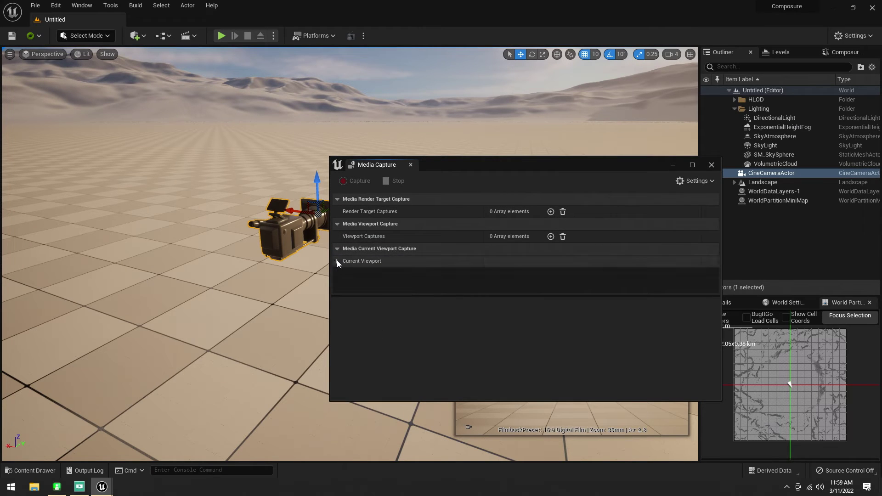
Step: Assign BlackMagicOutput as the Media Output for the Current Viewport capture
left_click(338, 261)
scroll(379, 268, "down", 1)
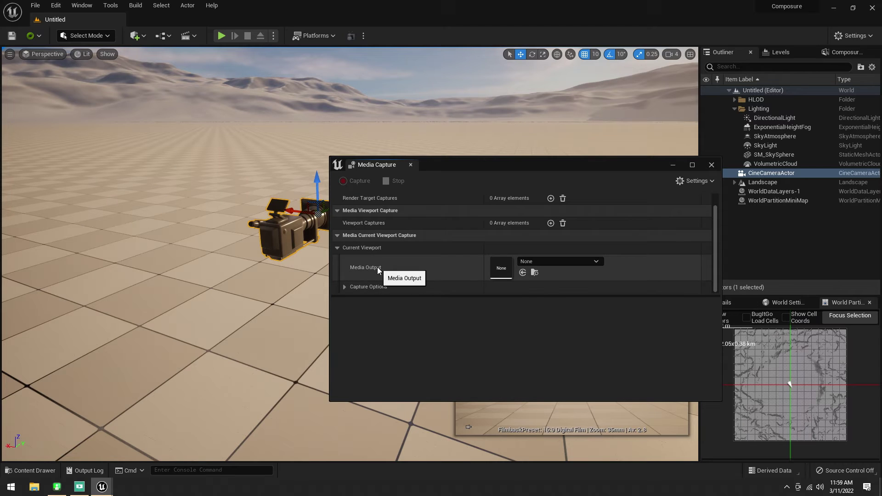
right_click_drag(164, 158, 149, 145)
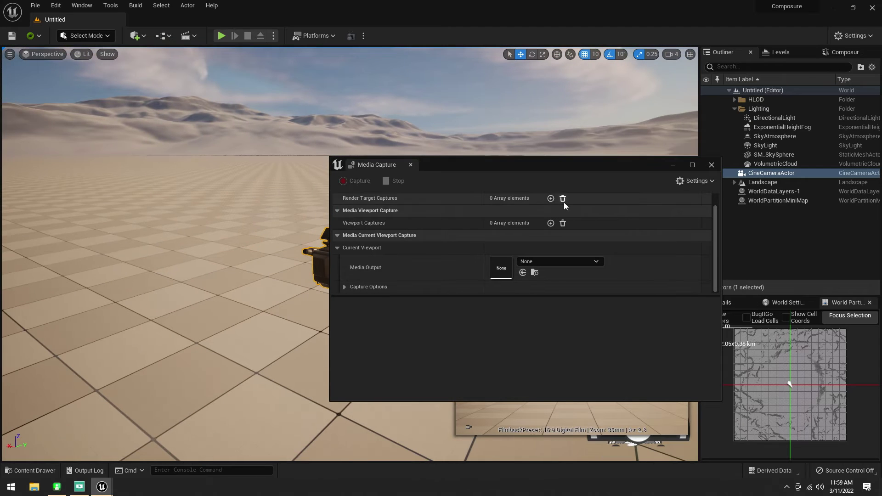
left_click(537, 263)
left_click(545, 139)
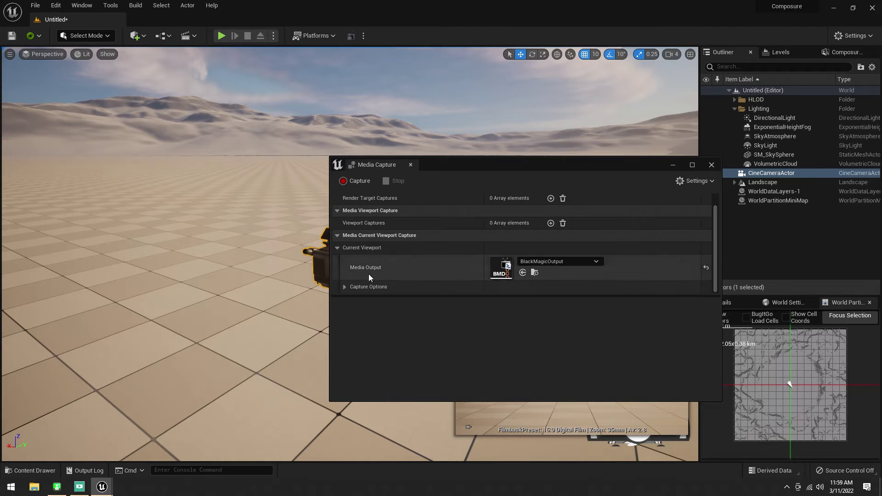
Step: Review the Current Viewport's capture options, start the media capture and minimize the Media Capture window
left_click(346, 287)
scroll(368, 272, "down", 3)
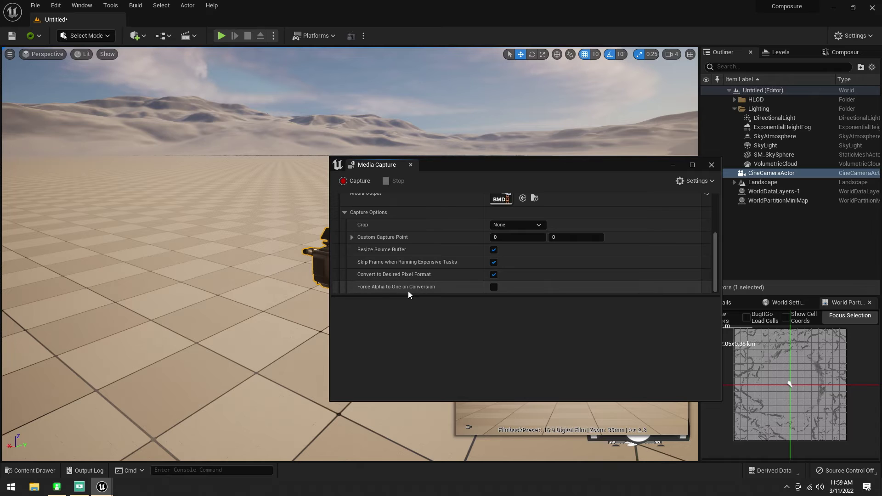
left_click(350, 180)
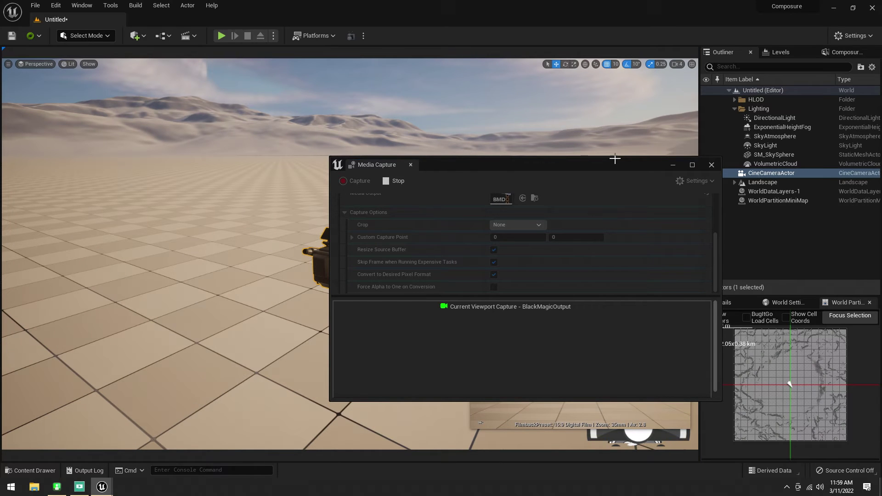
left_click(673, 165)
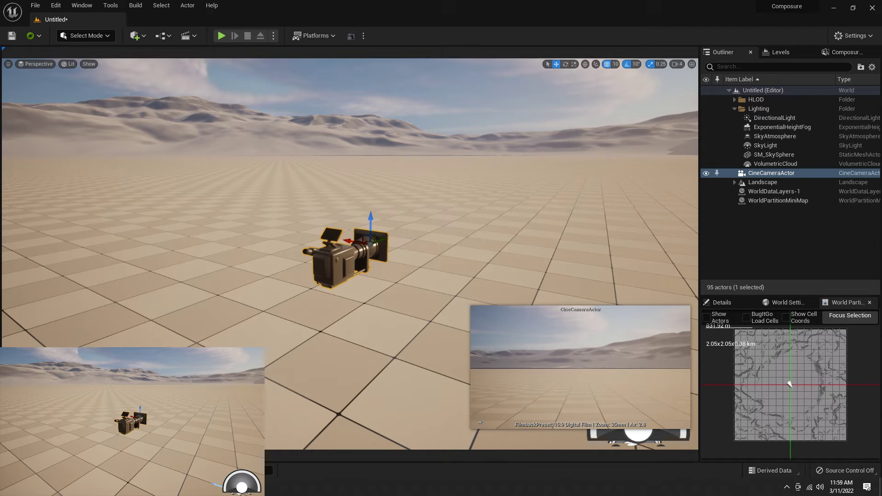
Step: Play the level in the editor and start the Current Viewport media capture again
left_click(220, 36)
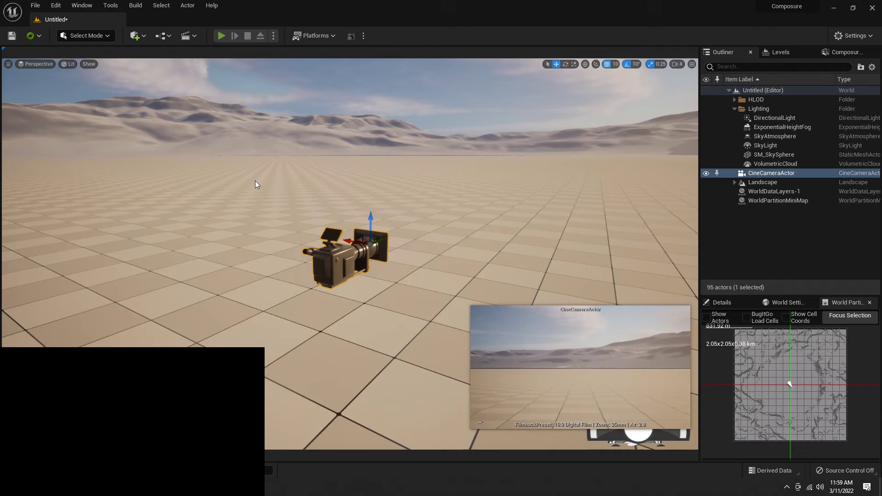
key("alt+Tab")
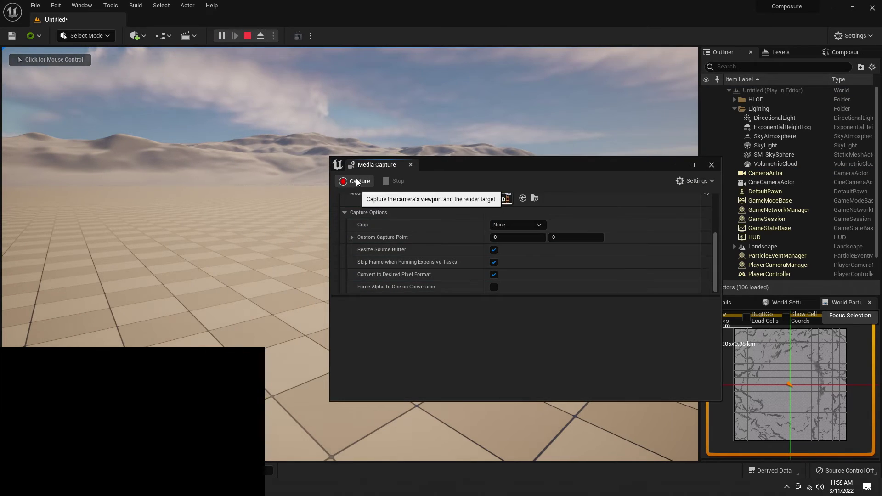
left_click(356, 180)
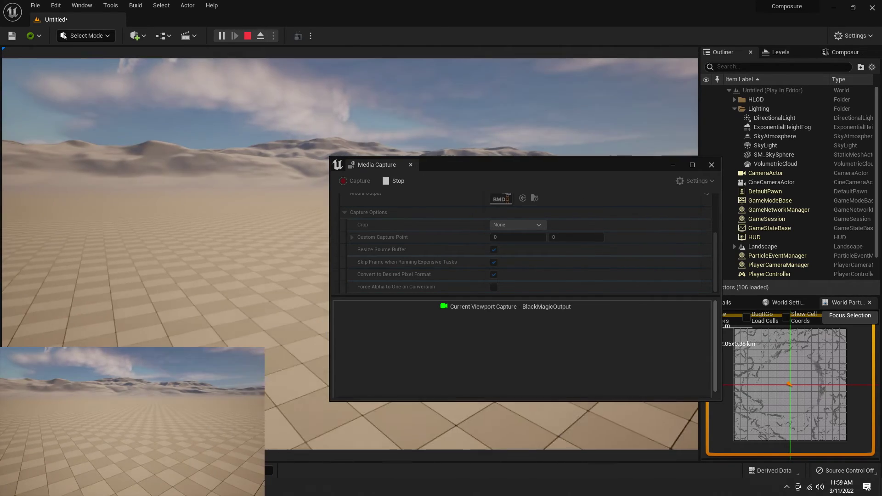
Step: Fly through the running level to check the captured output, and end the play session
key("w")
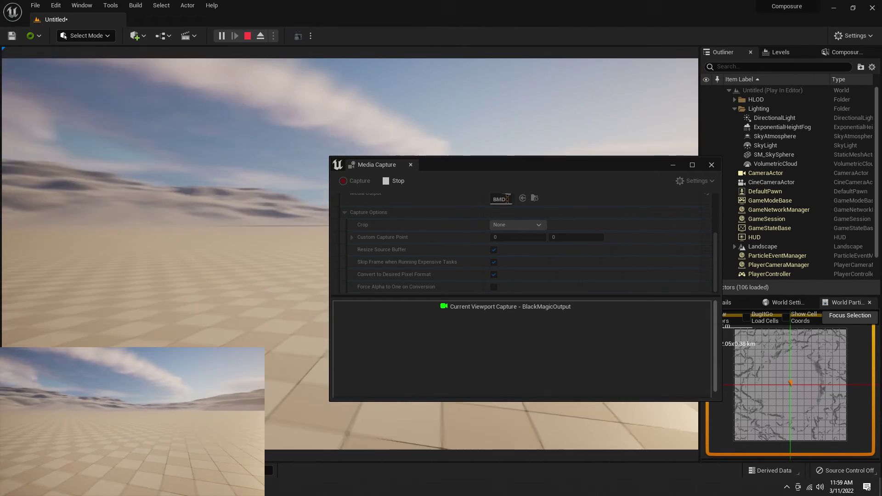
key("w")
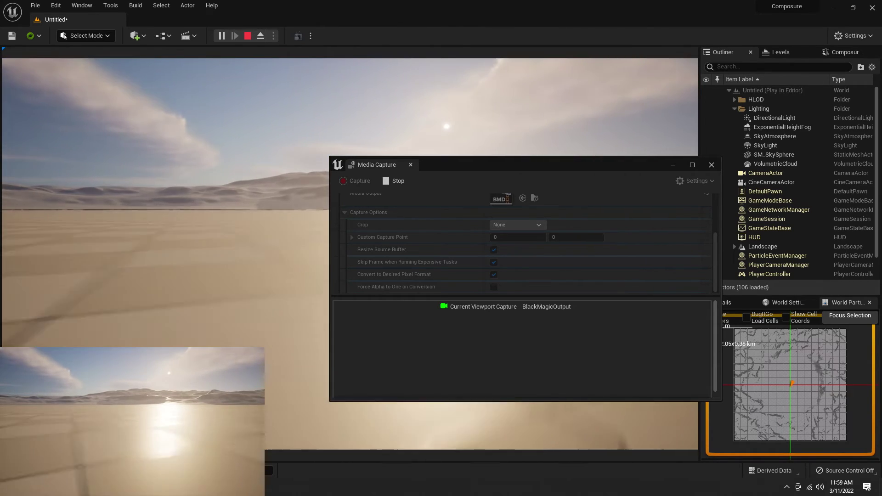
key("s")
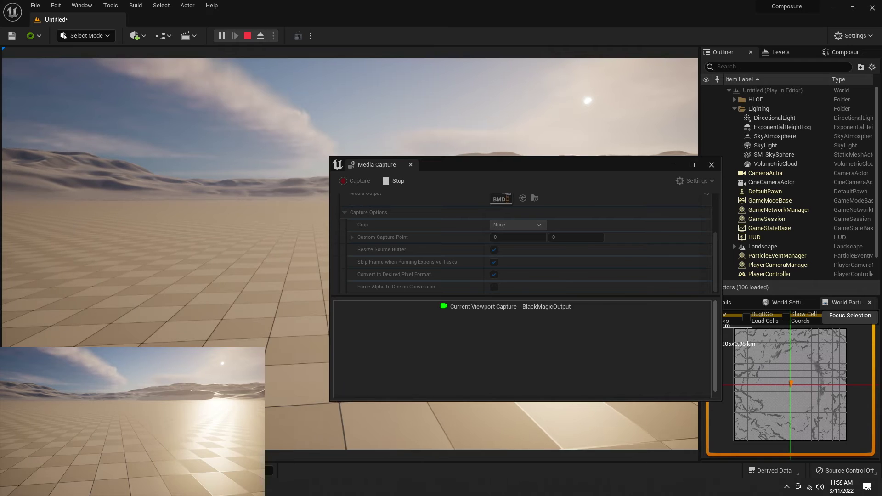
key("Escape")
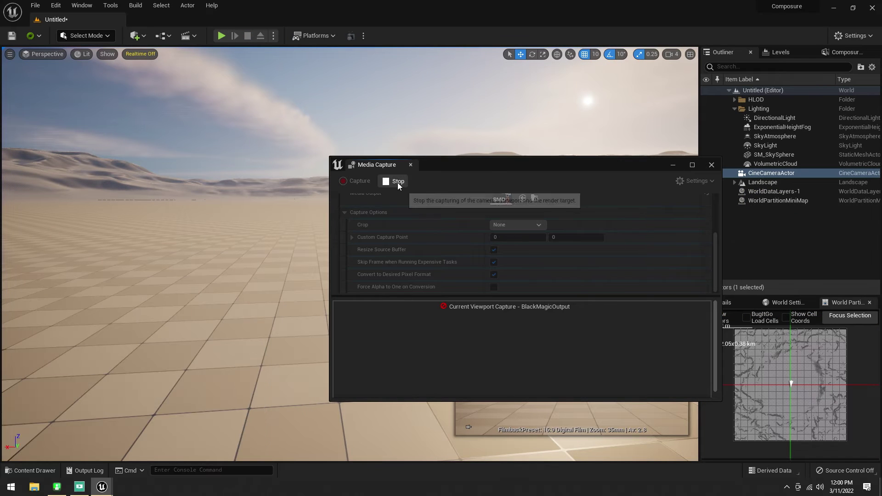
Step: Stop the media capture, and clear the Current Viewport's Media Output to None and collapse its settings
left_click(396, 181)
left_click_drag(586, 156, 588, 204)
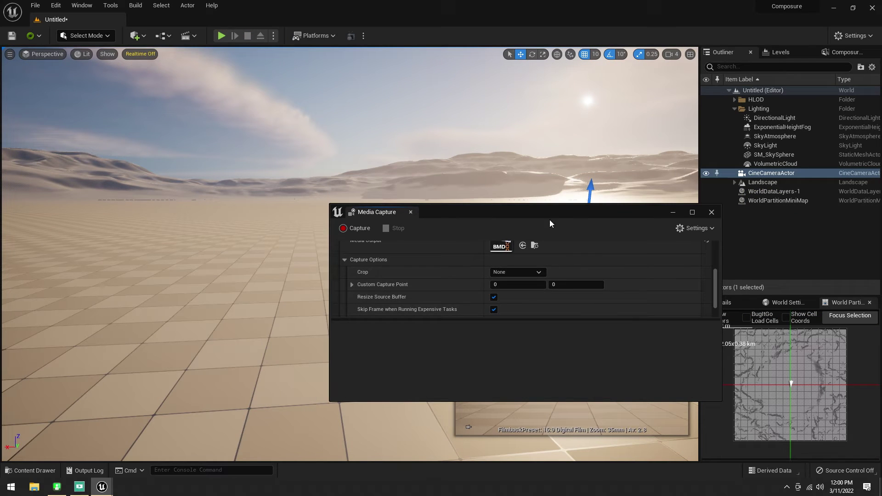
scroll(452, 272, "up", 1)
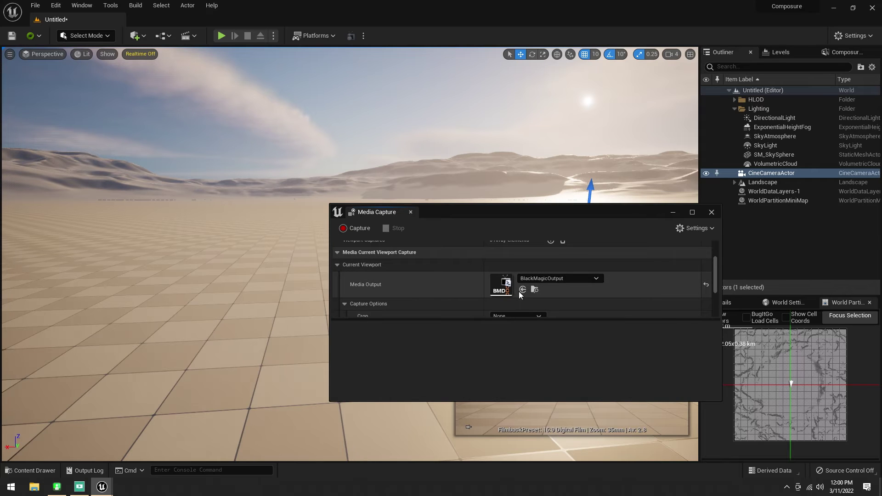
left_click(543, 279)
left_click(545, 116)
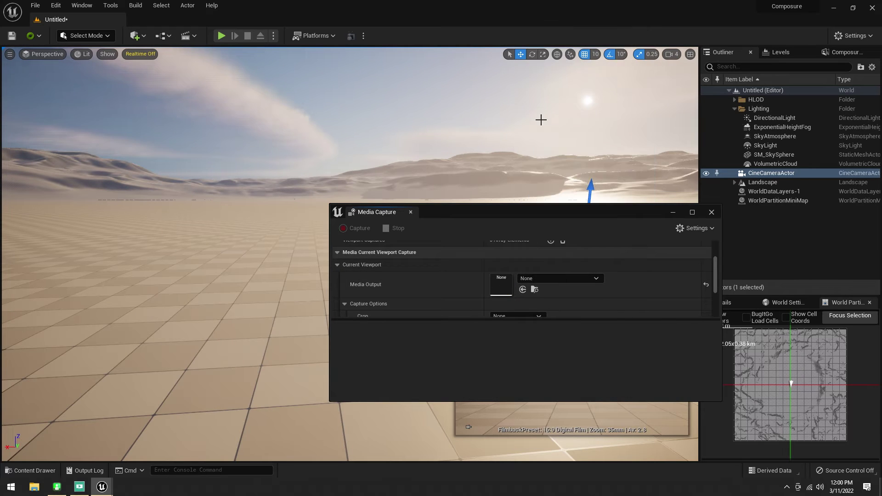
left_click(337, 265)
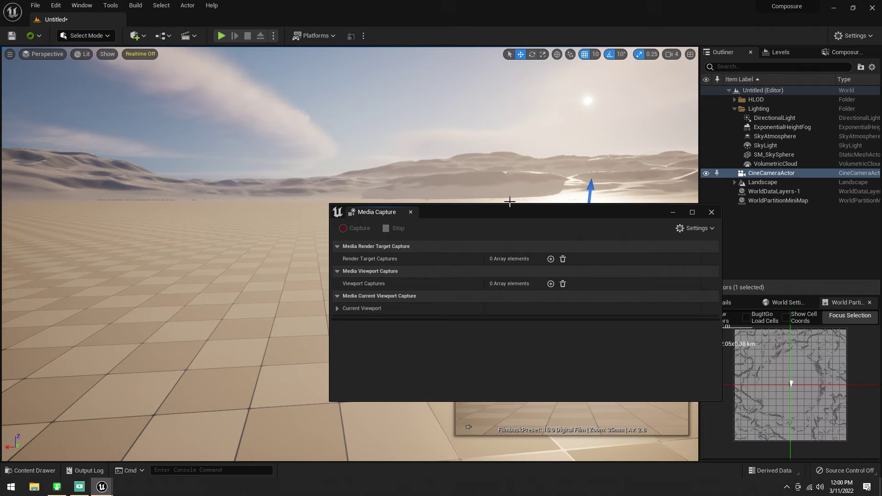
Step: Bring the cine camera back into the viewport's view and move the Media Capture window clear of it
left_click_drag(507, 213, 435, 367)
right_click_drag(404, 276, 195, 318)
key("d")
key("w")
key("d")
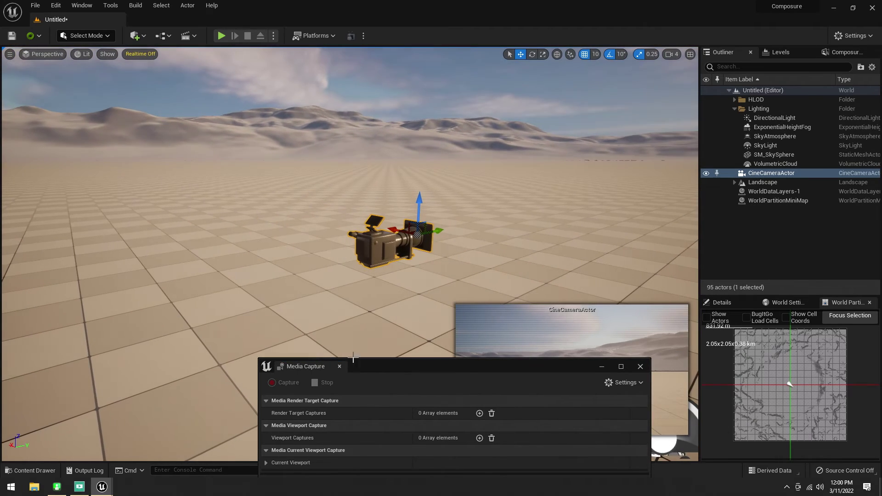
left_click_drag(380, 368, 658, 220)
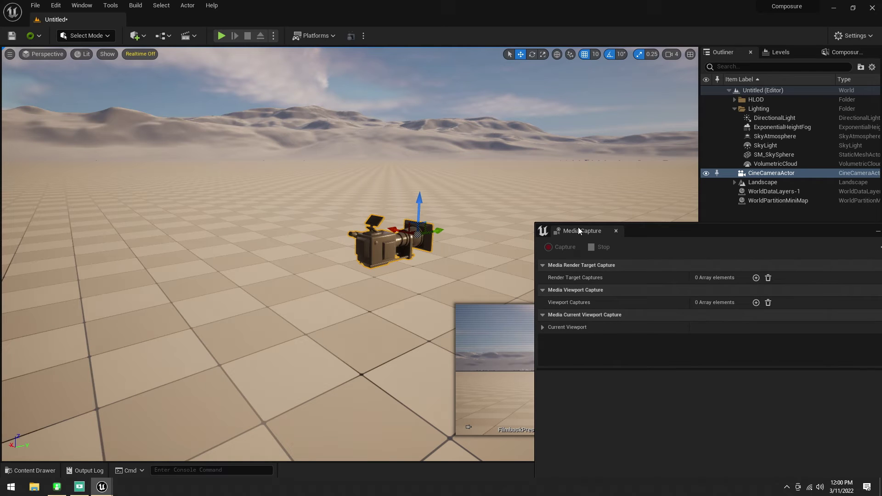
Step: Add a Viewport Captures element and assign CineCameraActor as its camera
left_click(756, 303)
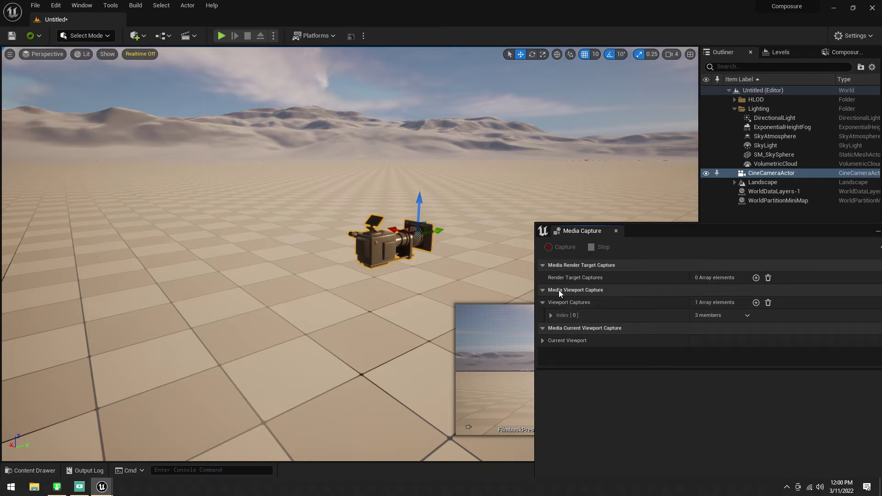
left_click(551, 316)
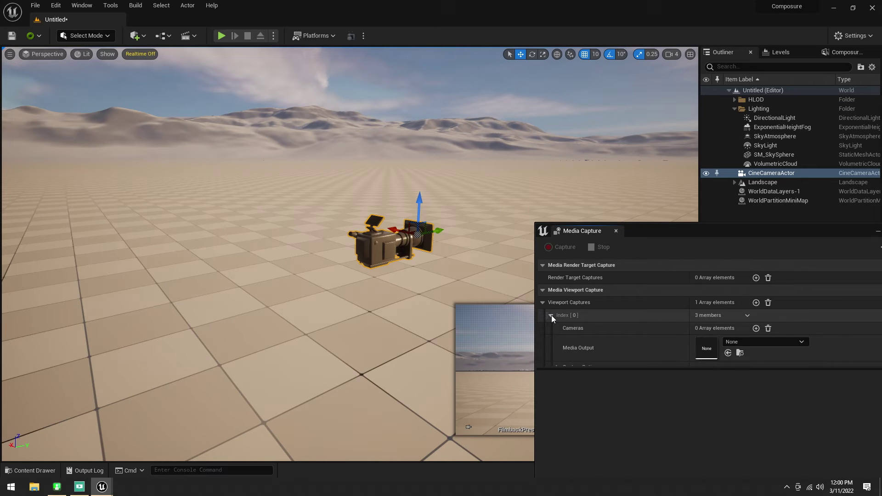
scroll(551, 315, "down", 2)
left_click(756, 299)
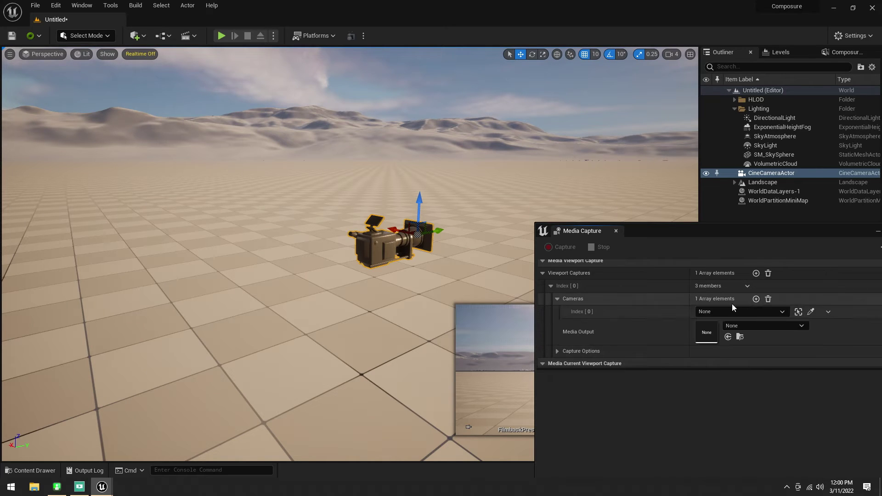
left_click(715, 312)
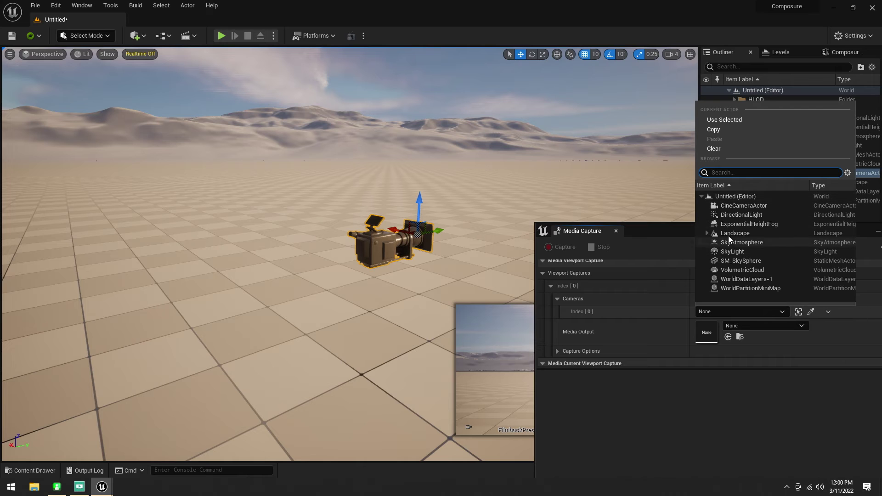
left_click(733, 208)
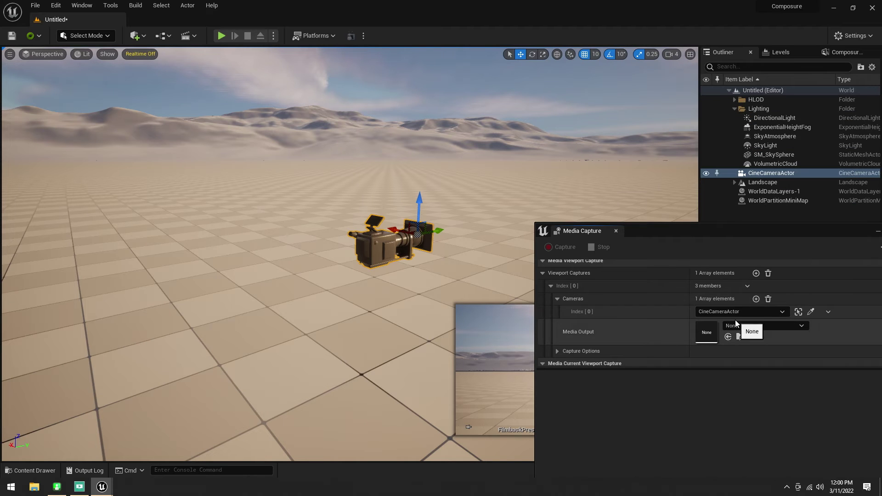
Step: Assign BlackMagicOutput as the viewport capture's Media Output and start the capture with the default capture options
left_click(738, 326)
left_click(748, 204)
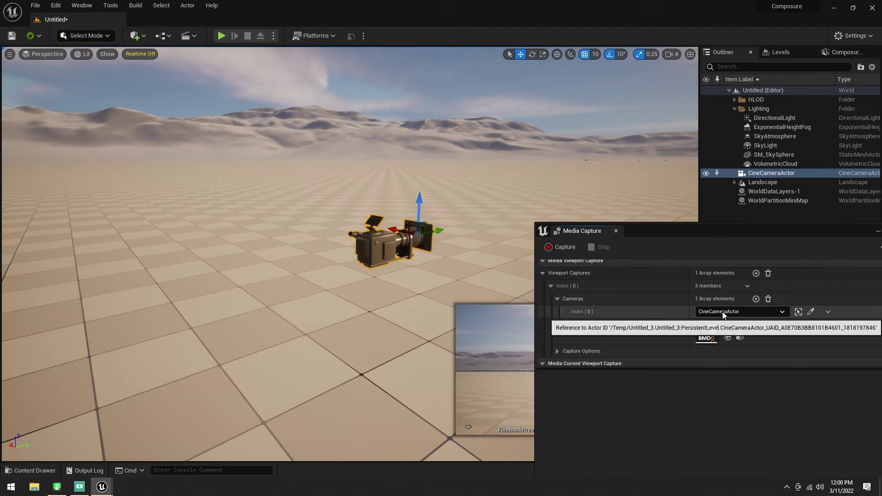
scroll(570, 322, "down", 1)
left_click(555, 335)
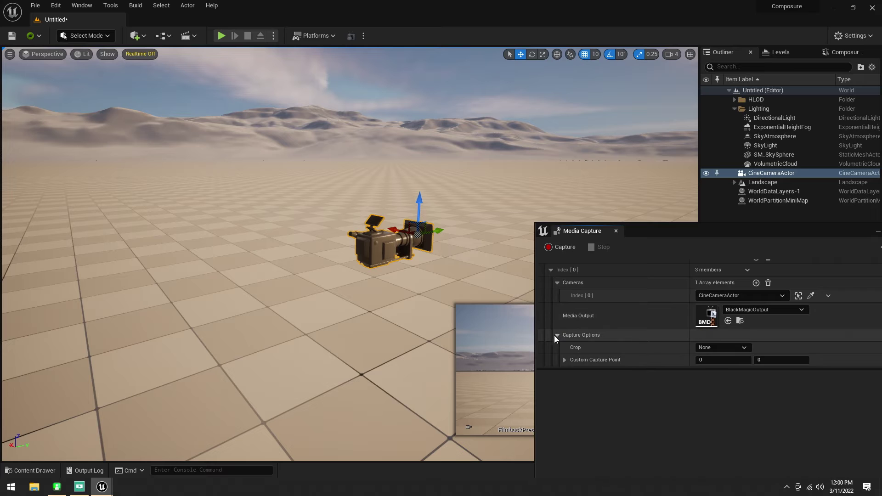
scroll(556, 336, "down", 3)
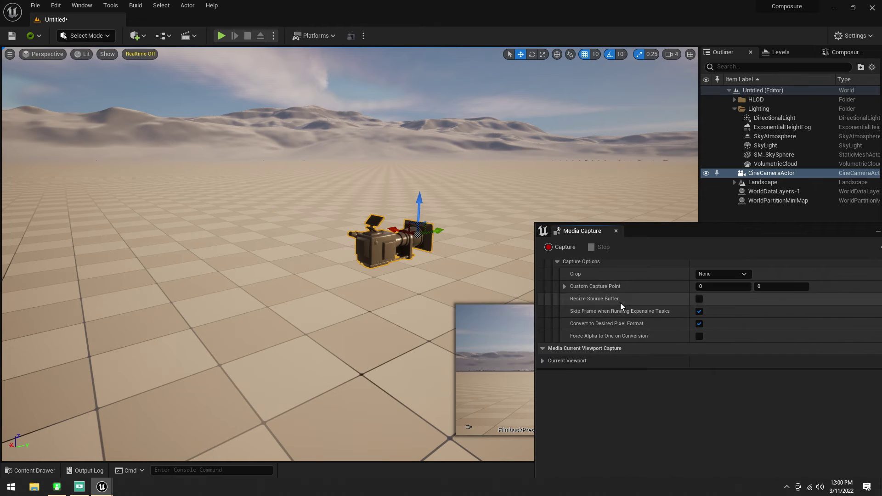
scroll(588, 301, "up", 2)
left_click(563, 247)
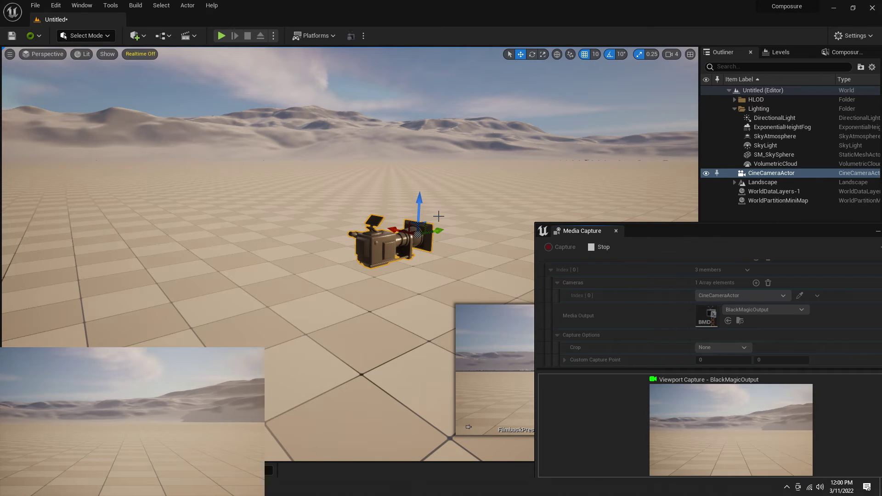
Step: Move the cine camera along the X axis, and minimize the Media Capture window to show the camera's details
right_click_drag(197, 161, 226, 154)
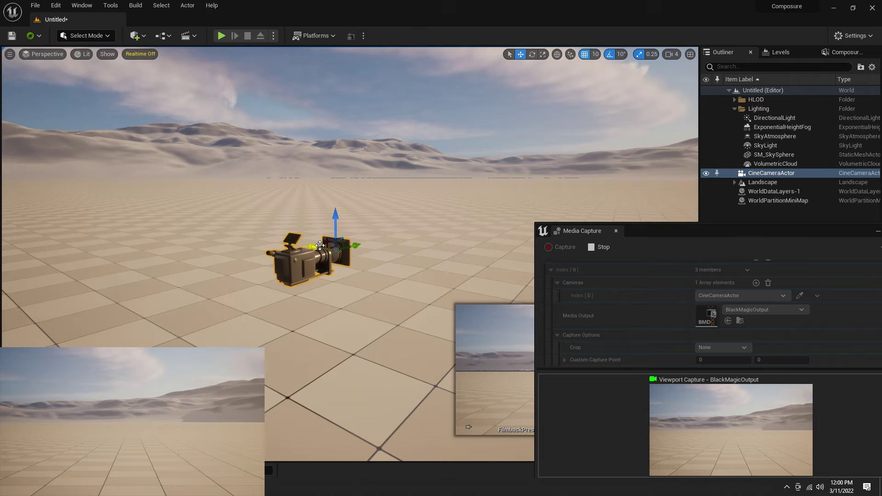
left_click_drag(332, 235, 370, 226)
left_click_drag(823, 231, 745, 227)
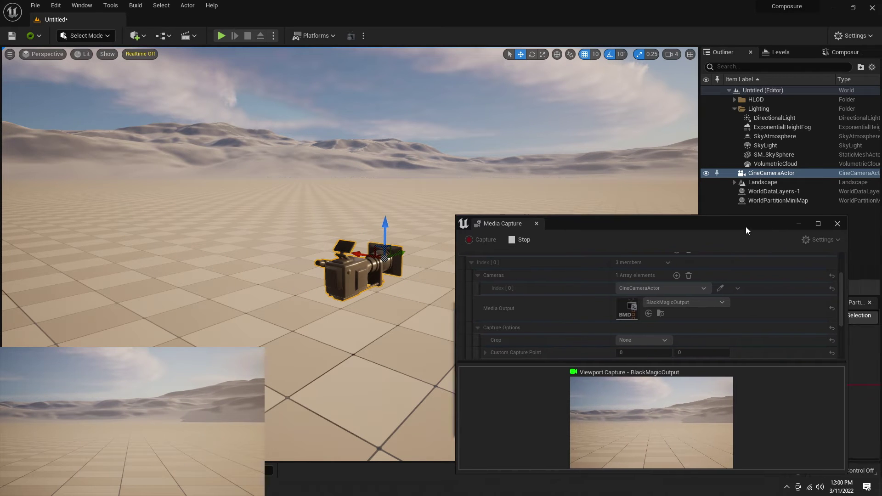
left_click(788, 228)
left_click(722, 303)
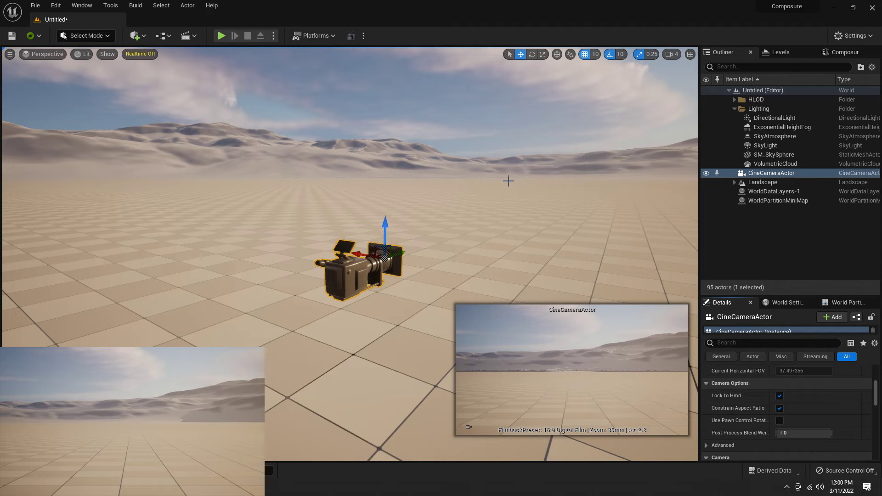
Step: Shift the cine camera back along the X axis and raise its Current Focal Length to about 98.45 mm
right_click_drag(471, 178, 431, 166)
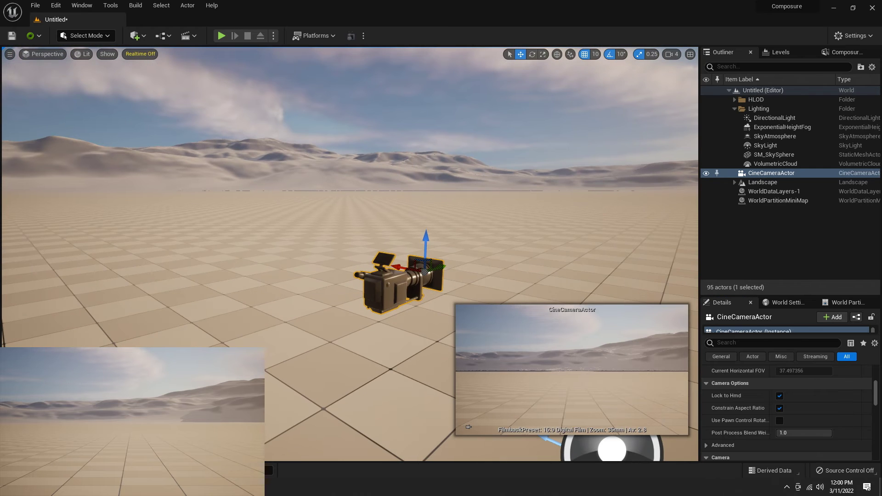
left_click_drag(403, 268, 362, 262)
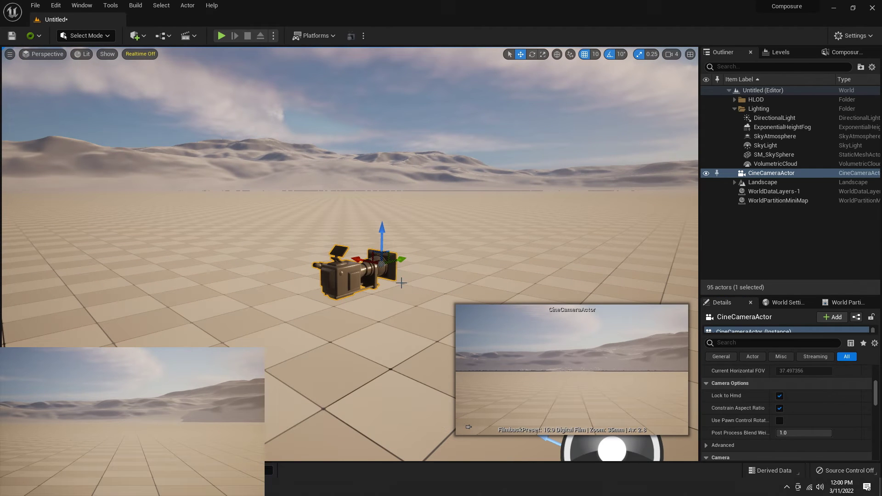
scroll(758, 387, "down", 5)
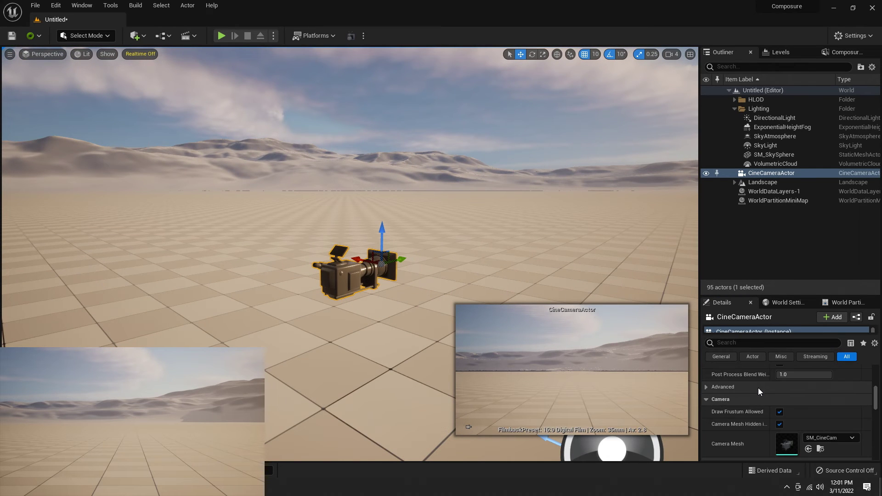
scroll(730, 403, "up", 4)
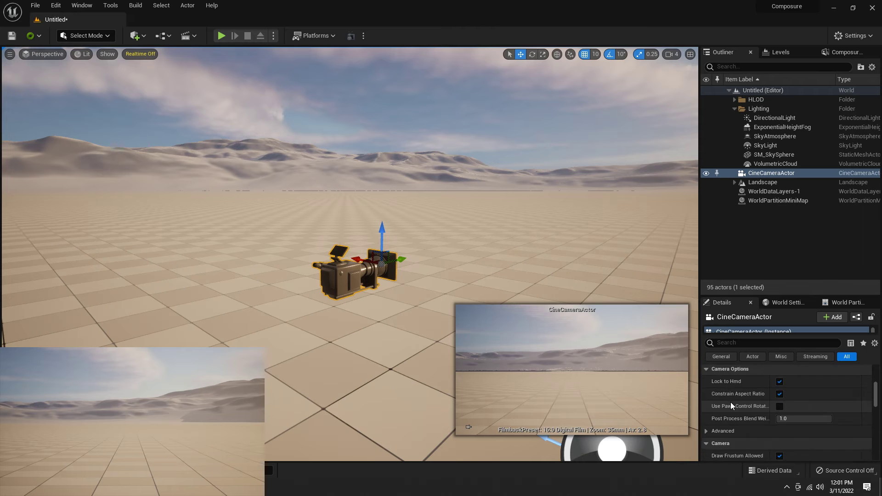
mouse_move(801, 409)
left_mouse_down()
mouse_move(828, 408)
mouse_move(808, 408)
left_mouse_up()
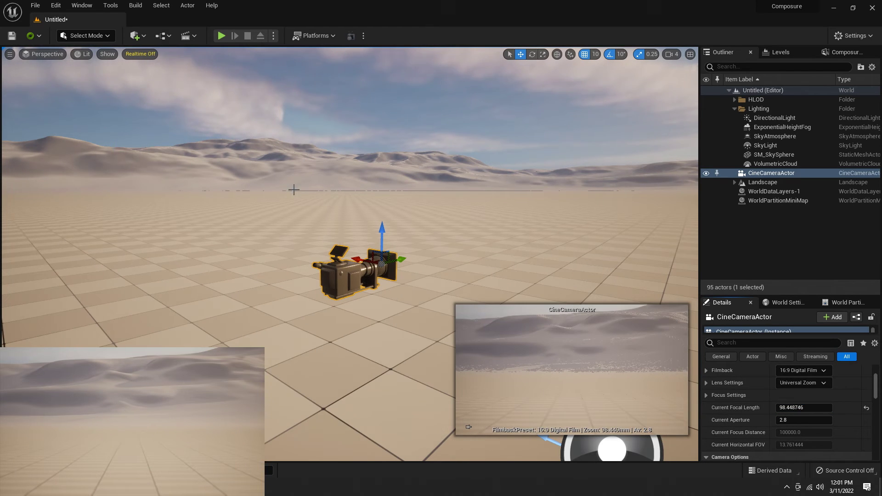
Step: Move the cine camera further along the X axis and lower its Current Focal Length to about 8.49 mm
mouse_move(294, 189)
right_mouse_down()
mouse_move(345, 186)
mouse_move(257, 195)
mouse_move(299, 202)
right_mouse_up()
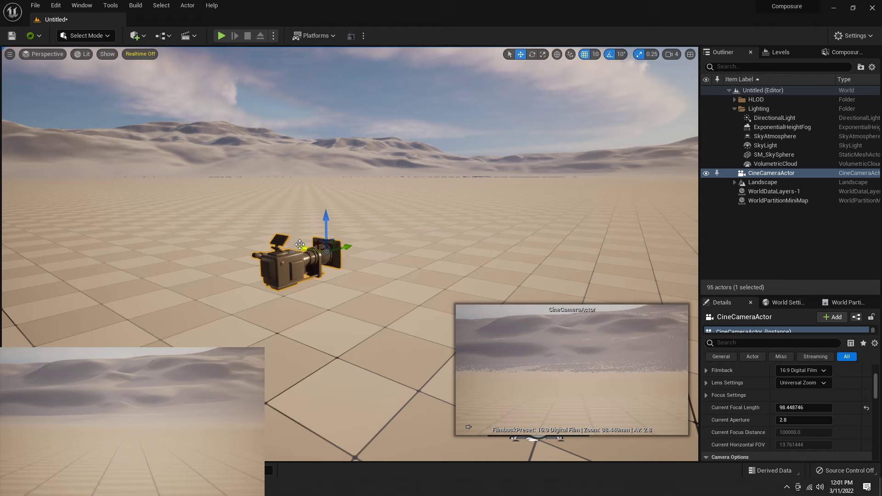
left_click_drag(300, 244, 281, 240)
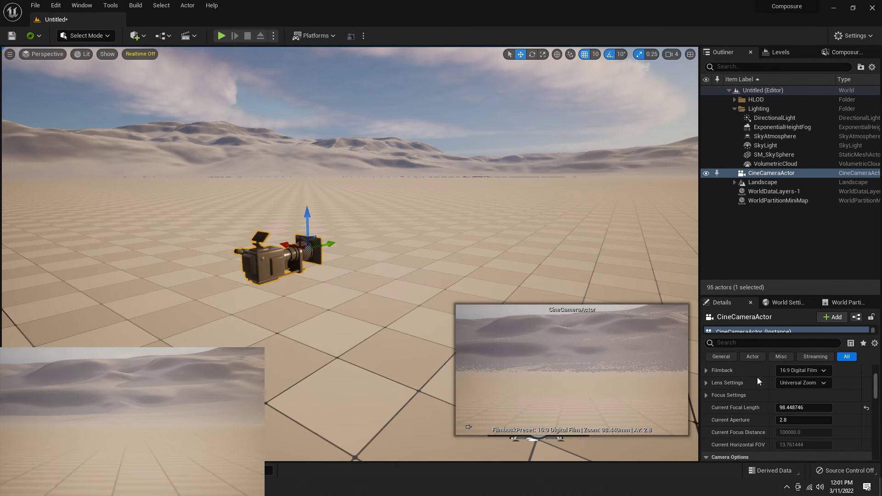
mouse_move(805, 407)
left_mouse_down()
mouse_move(781, 408)
mouse_move(791, 408)
left_mouse_up()
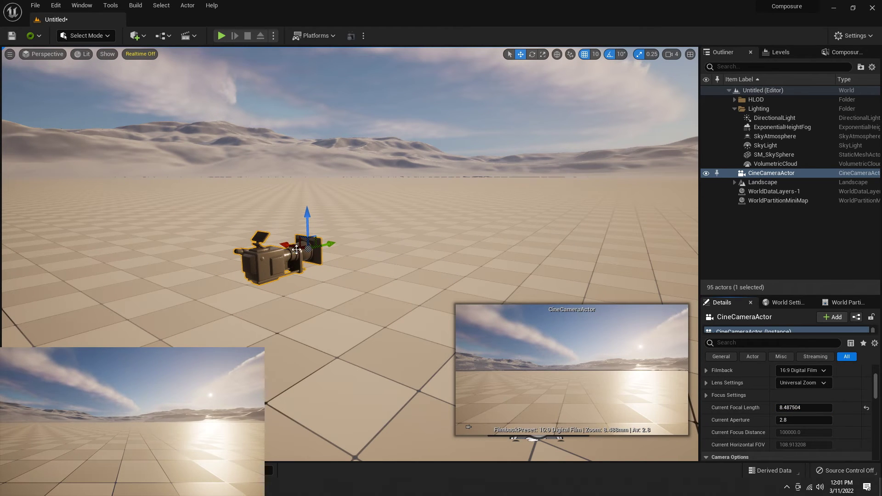
left_click_drag(289, 244, 271, 242)
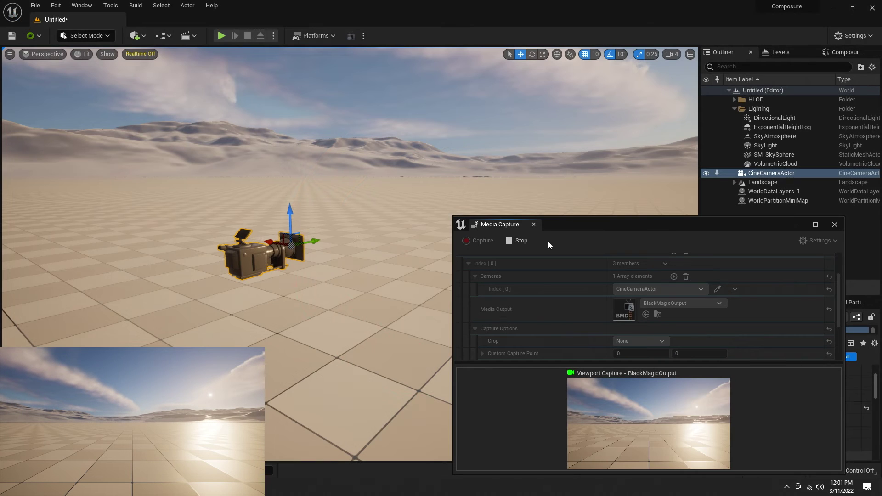
Step: Stop the viewport capture and remove the camera entry from its Cameras list
left_click(521, 240)
left_click(685, 277)
scroll(493, 295, "up", 3)
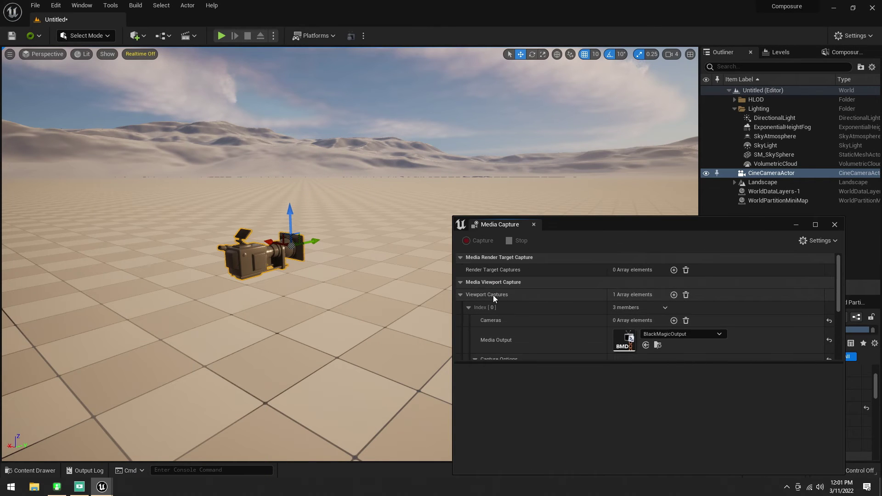
Step: Clear the Media Output of the viewport capture entry and collapse the Viewport Captures list
left_click(684, 334)
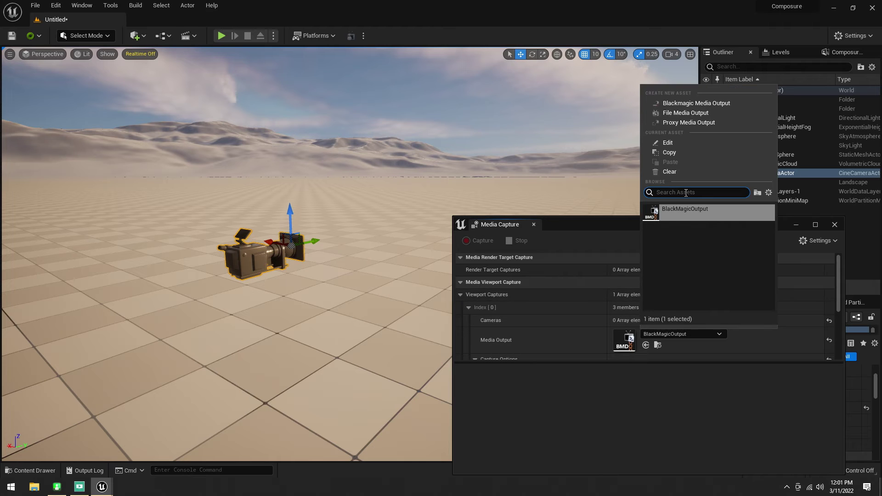
left_click(673, 170)
left_click(461, 295)
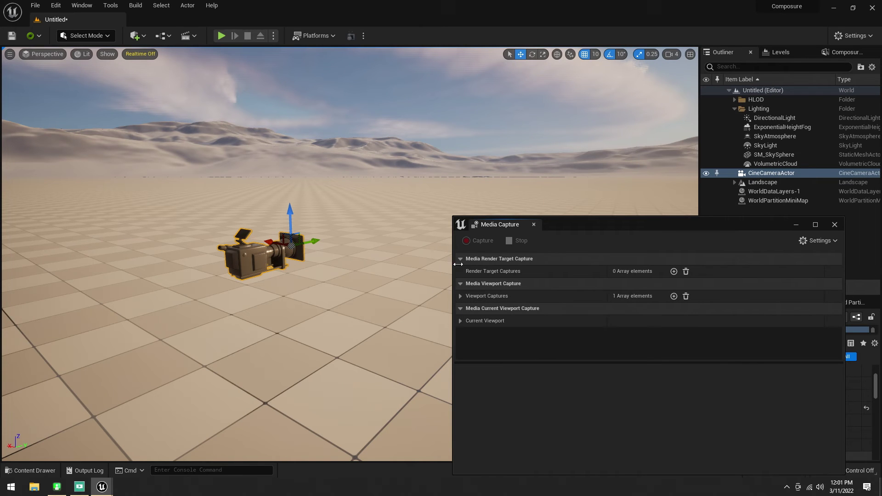
Step: Add an entry to Render Target Captures, expand its settings, and move the Media Capture window aside
left_click(674, 271)
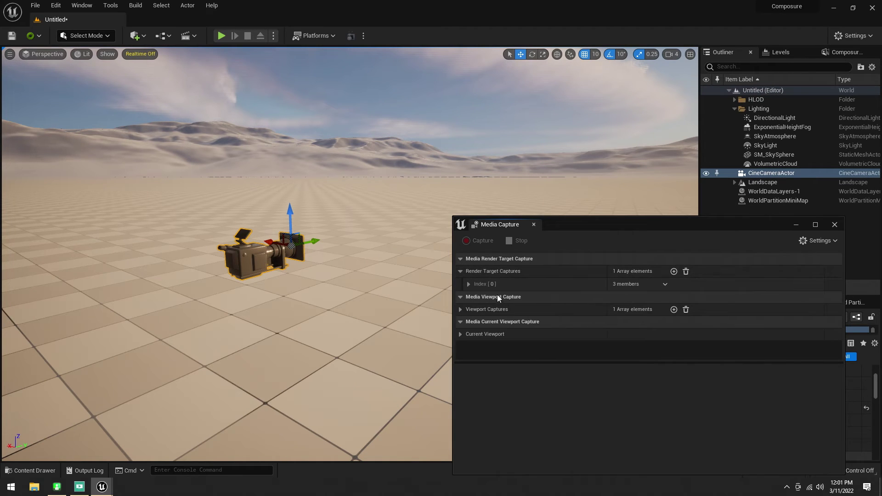
left_click(469, 285)
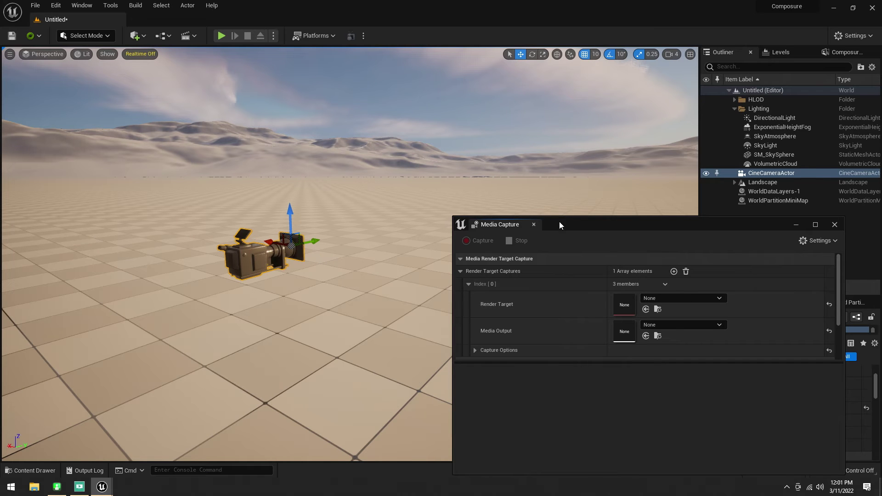
left_click_drag(560, 225, 629, 165)
Step: Create a Render Target texture asset in the Content folder, keeping its default name
right_click(275, 389)
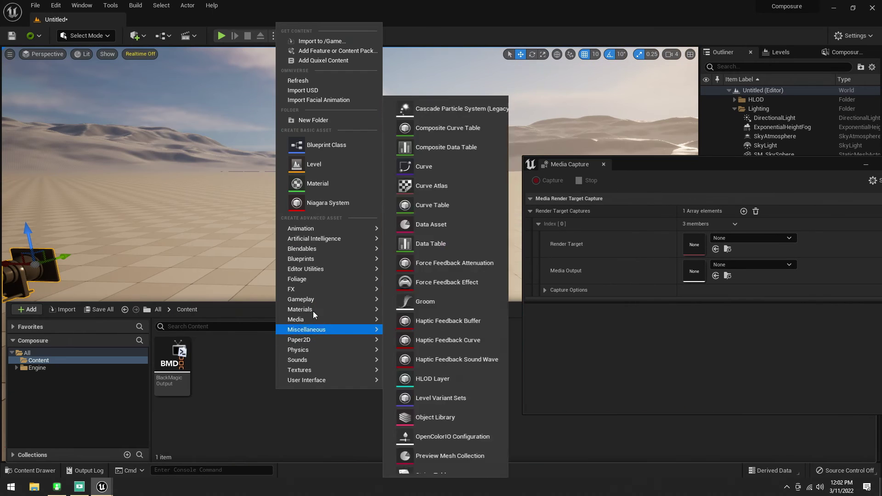
mouse_move(317, 318)
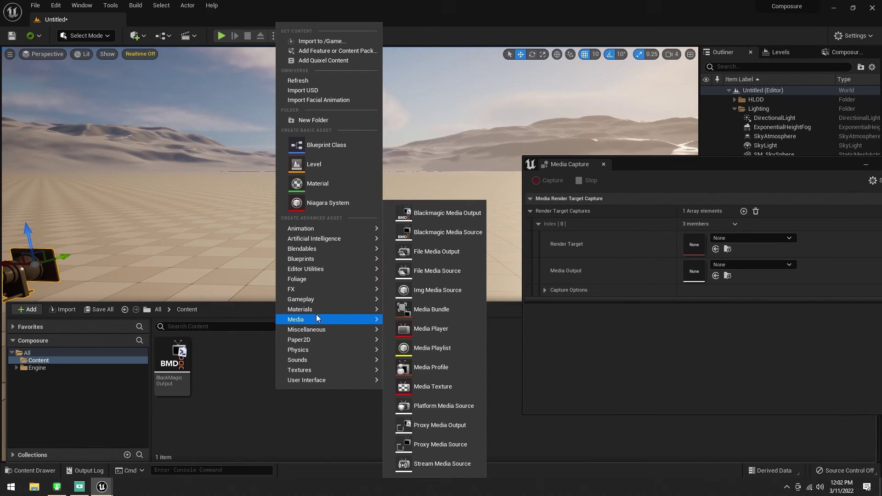
mouse_move(294, 372)
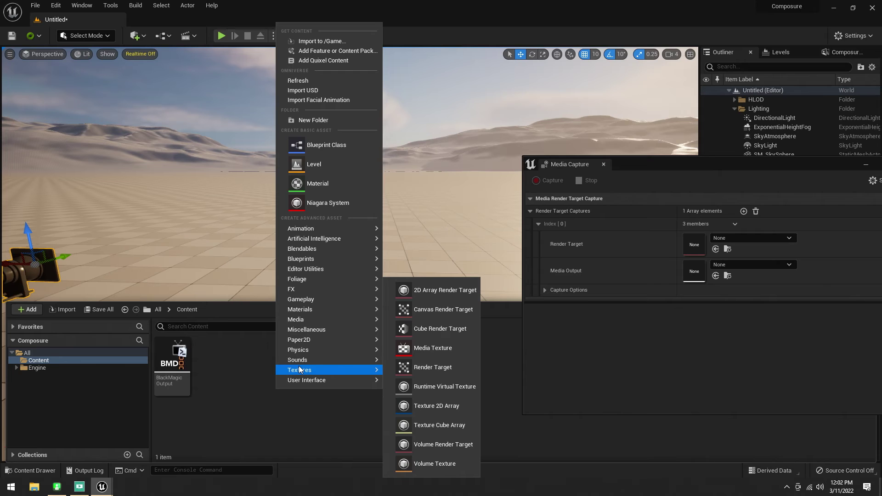
left_click(436, 367)
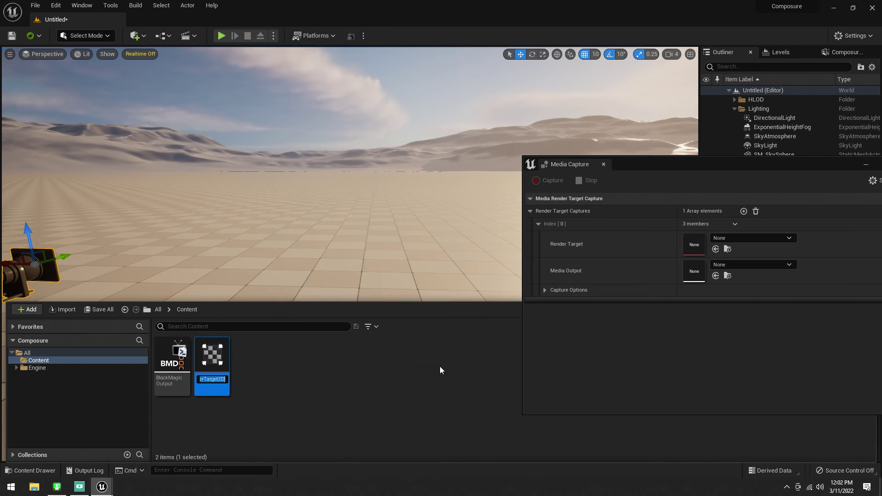
key("Return")
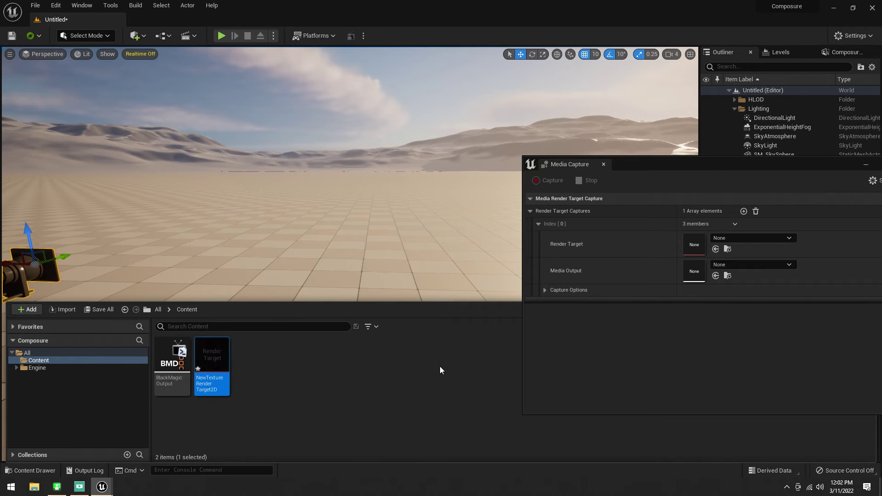
Step: Set the new render target's Size X to 1920 and Size Y to 1080, and close its editor
right_click(205, 368)
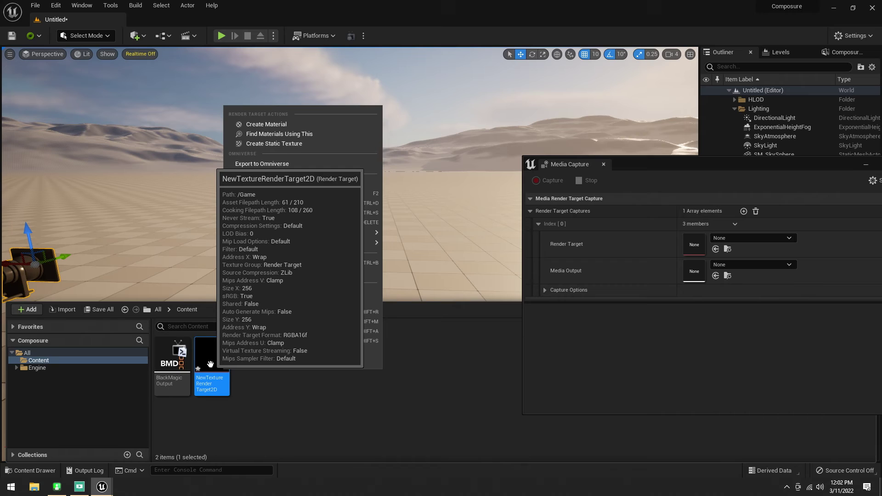
double_click(210, 364)
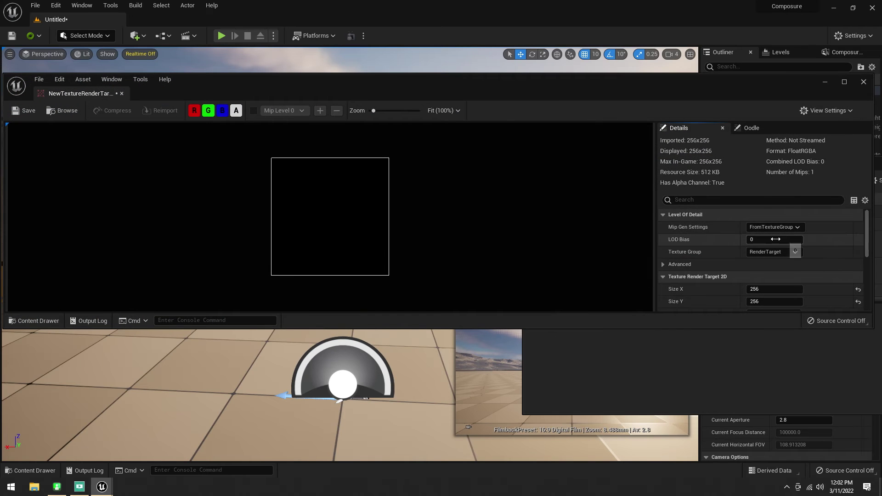
scroll(769, 271, "down", 2)
left_click(764, 259)
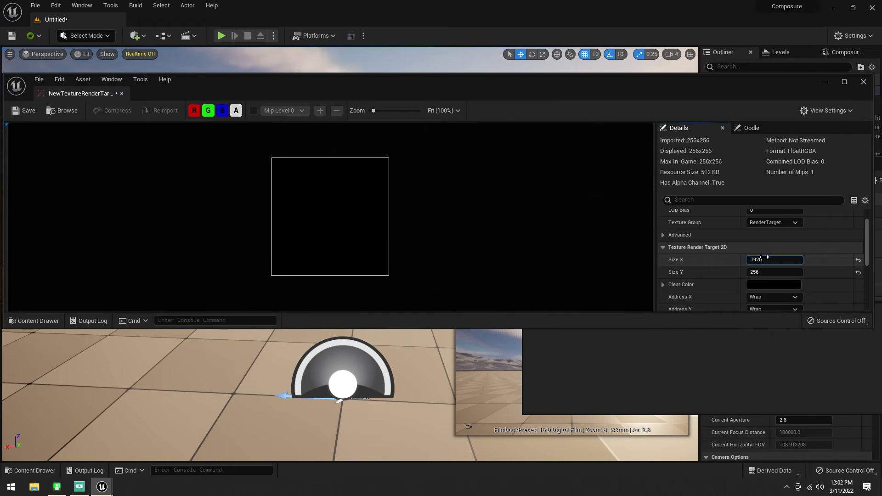
left_click(759, 272)
type("1080")
key("Return")
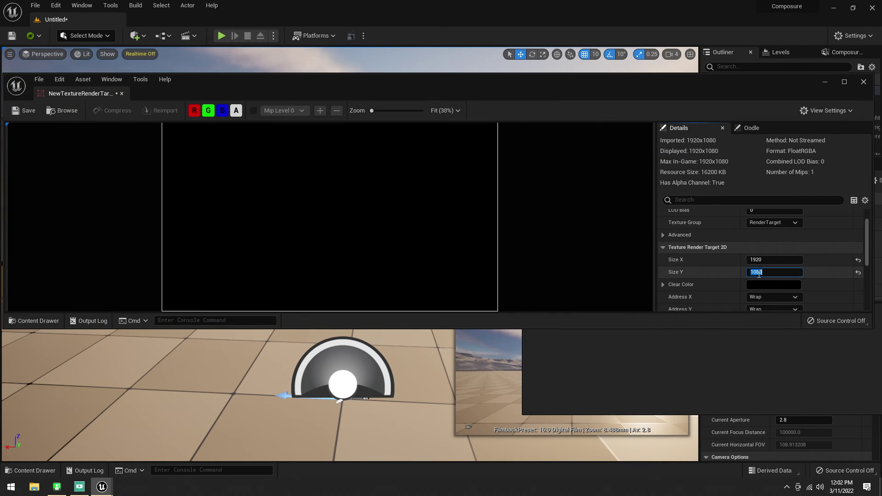
scroll(841, 212, "down", 3)
scroll(800, 256, "up", 5)
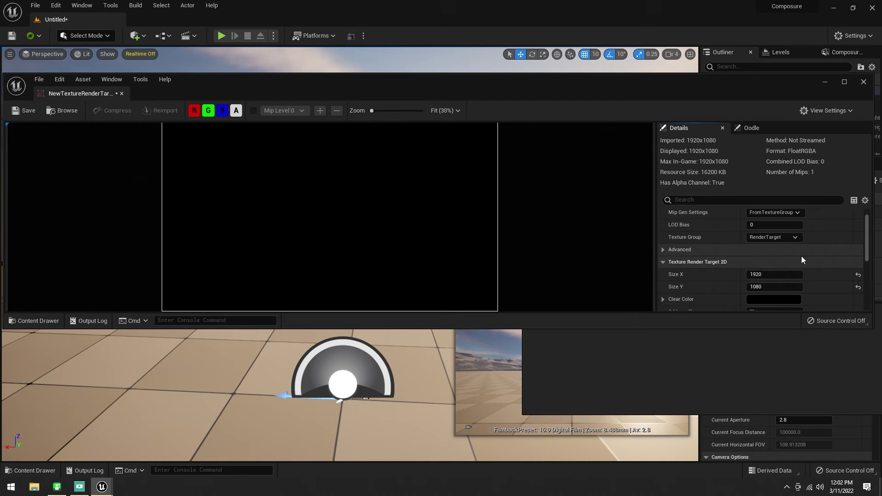
scroll(459, 198, "up", 1)
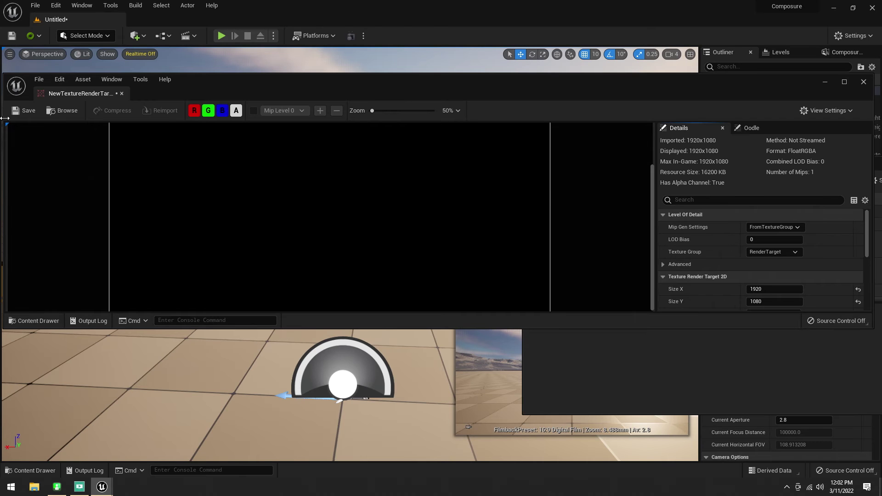
left_click(863, 83)
Step: Search the placeable actors for "2d" and place a Scene Capture 2D in the level near the cine camera
key("ctrl+space")
right_click(240, 376)
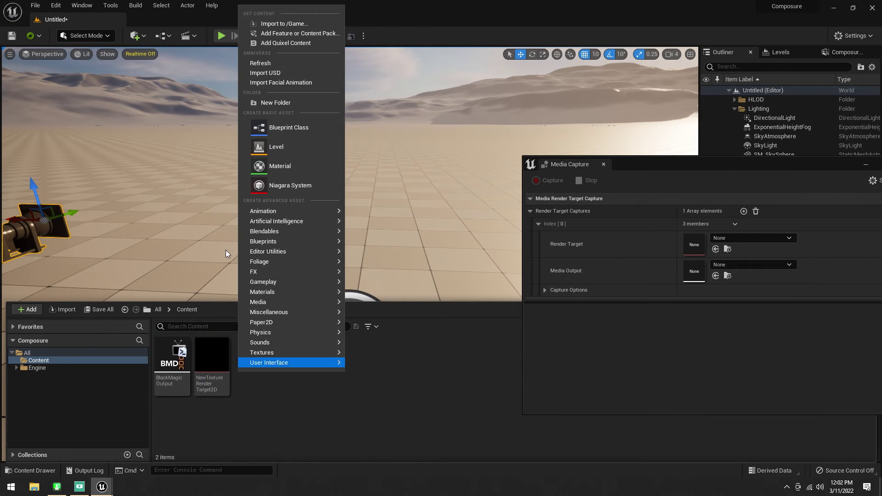
left_click(134, 35)
mouse_move(185, 122)
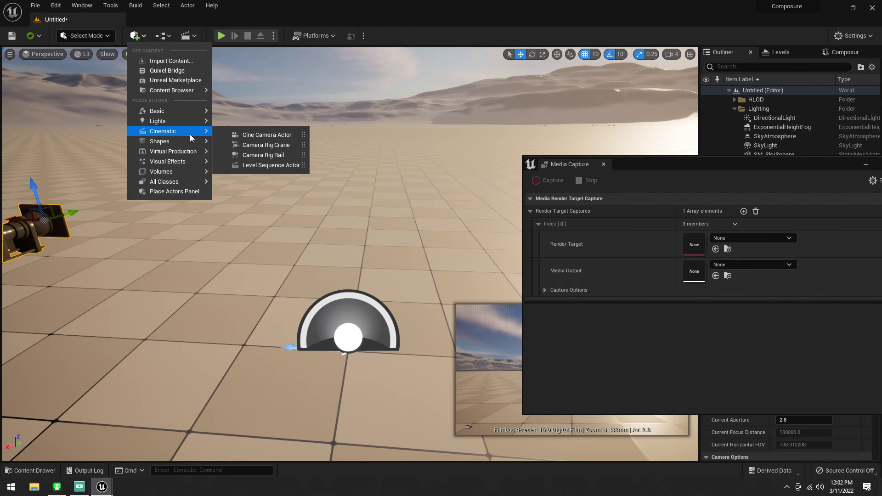
left_click(174, 191)
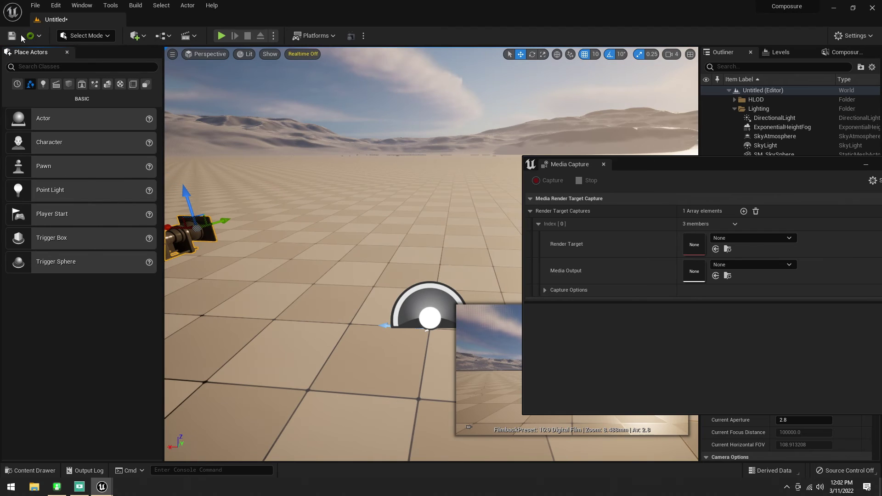
type("2d")
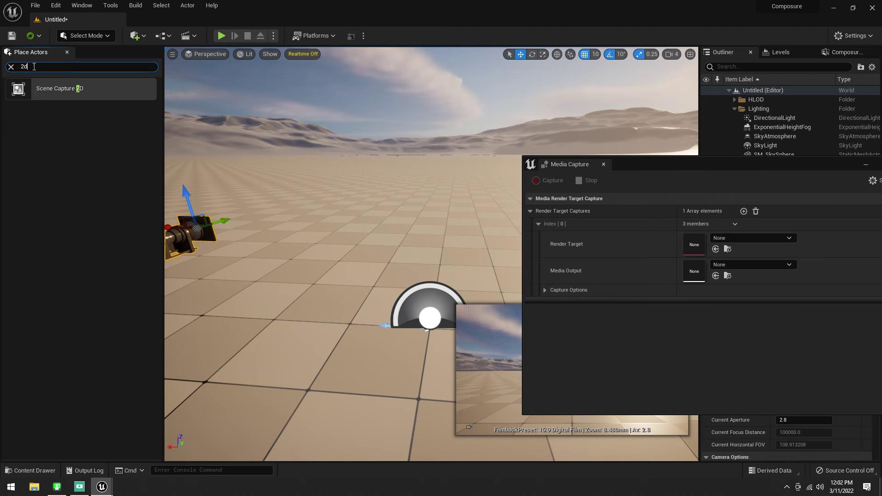
left_click_drag(41, 82, 243, 321)
key("e")
left_click(67, 53)
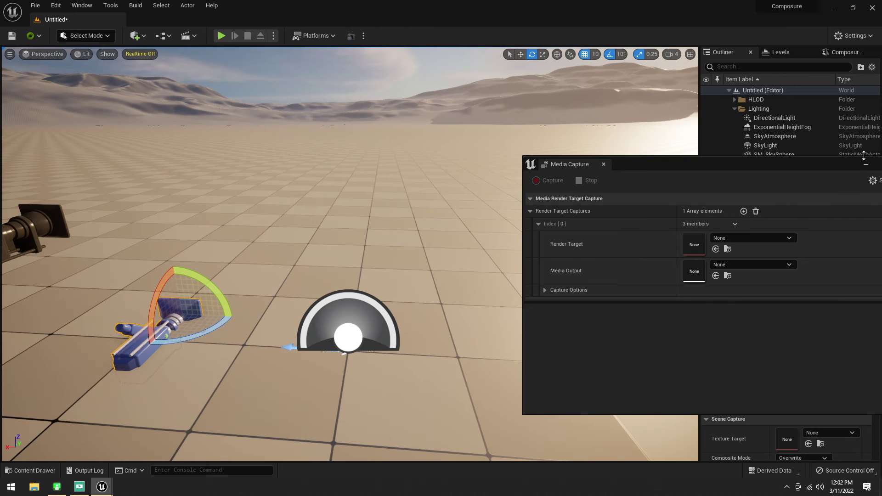
Step: Assign the NewTextureRenderTarget2D asset as the Texture Target of the SceneCapture2D actor
right_click_drag(517, 315, 494, 310)
scroll(829, 439, "down", 3)
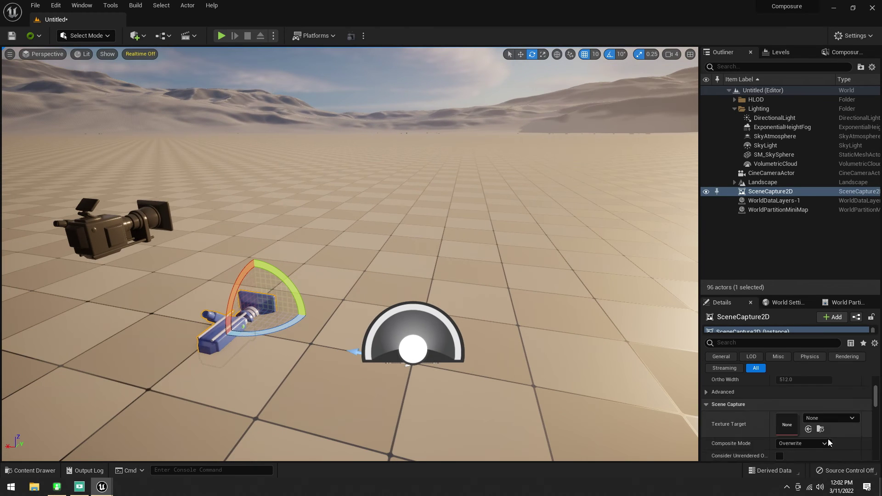
key("ctrl+space")
left_click(217, 362)
right_click_drag(395, 230, 385, 243)
left_click(809, 400)
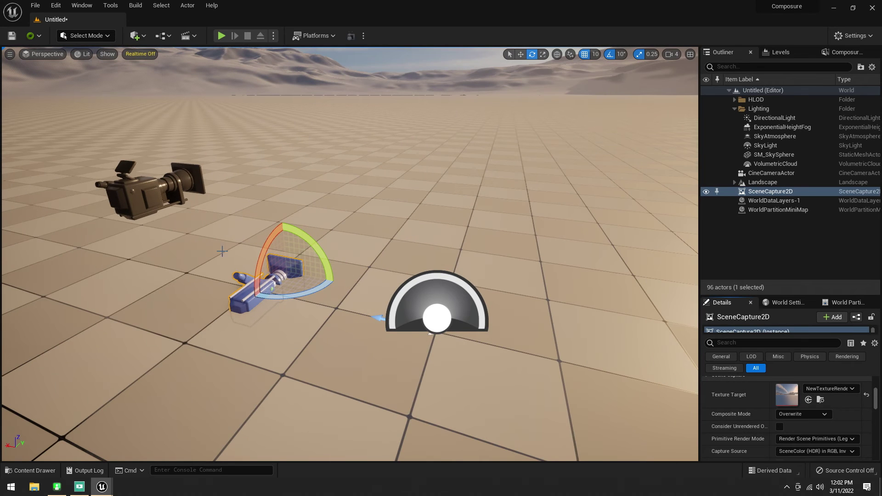
Step: Raise the SceneCapture2D actor off the floor beside the cine camera and check the render target's thumbnail
right_click_drag(280, 253, 271, 259)
key("r")
left_click_drag(303, 230, 289, 100)
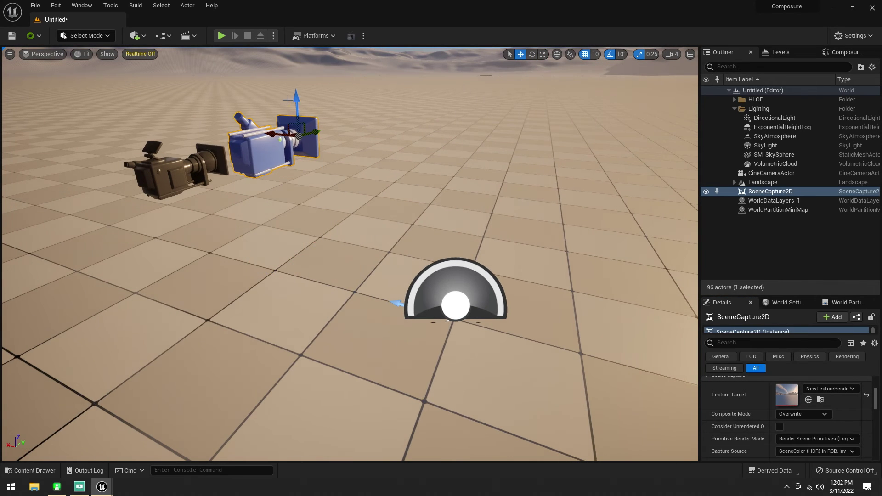
right_click_drag(410, 259, 409, 221)
key("ctrl+space")
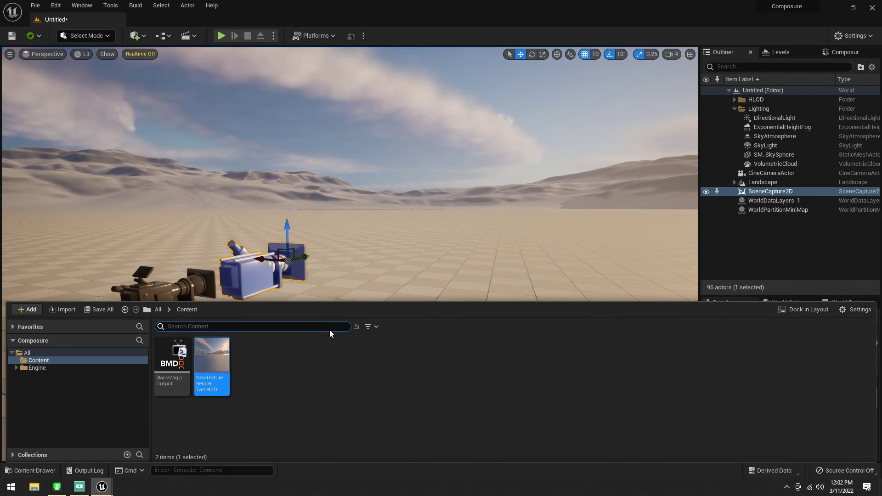
right_click_drag(334, 285, 364, 293)
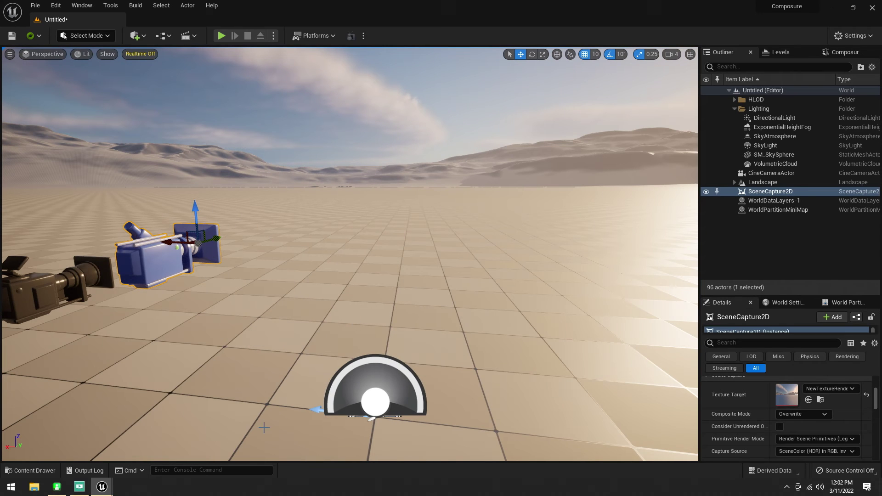
Step: In Media Capture, set the entry's Render Target to NewTextureRenderTarget2D and its Media Output to BlackMagicOutput
mouse_move(109, 493)
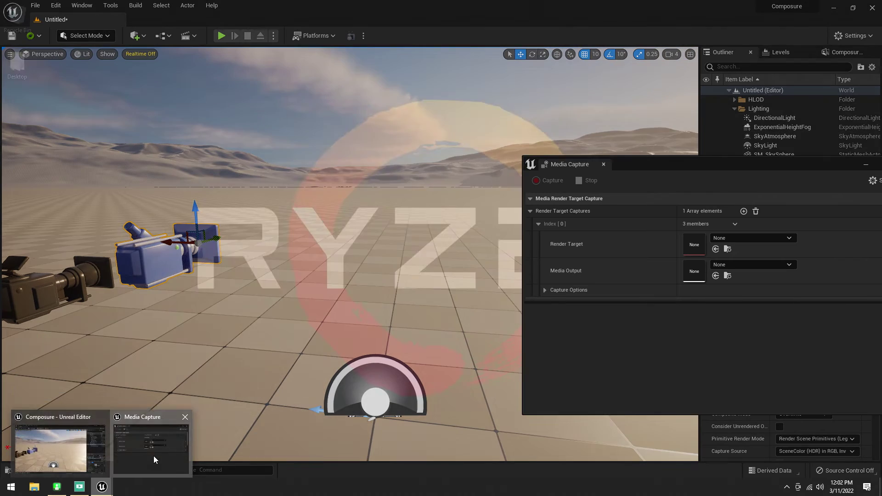
left_click(153, 456)
key("ctrl+space")
left_click_drag(214, 367, 696, 249)
left_click(726, 265)
left_click(732, 146)
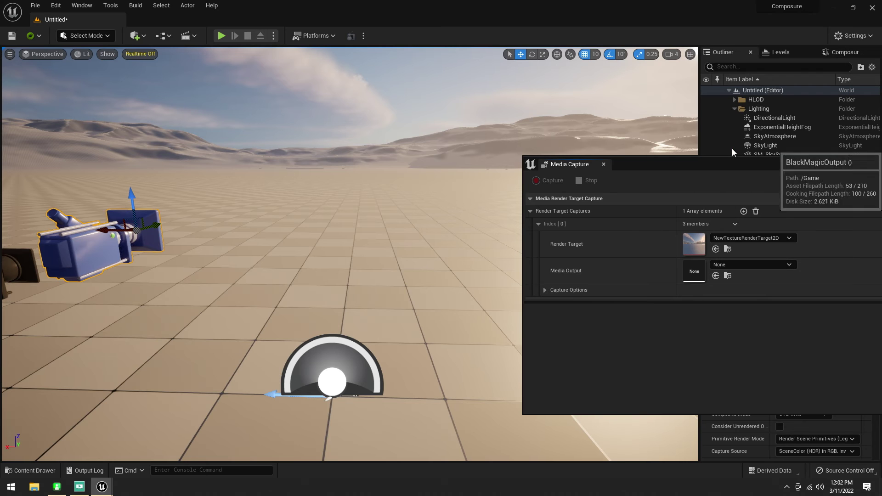
scroll(571, 278, "down", 1)
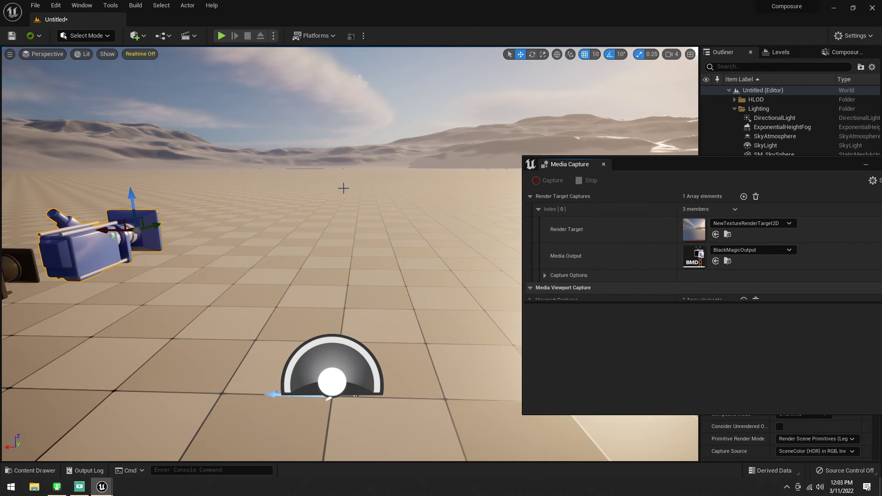
Step: Restore realtime rendering in the viewport and enable Resize Source Buffer in the render target capture's options
left_click(153, 55)
right_click_drag(330, 170, 305, 172)
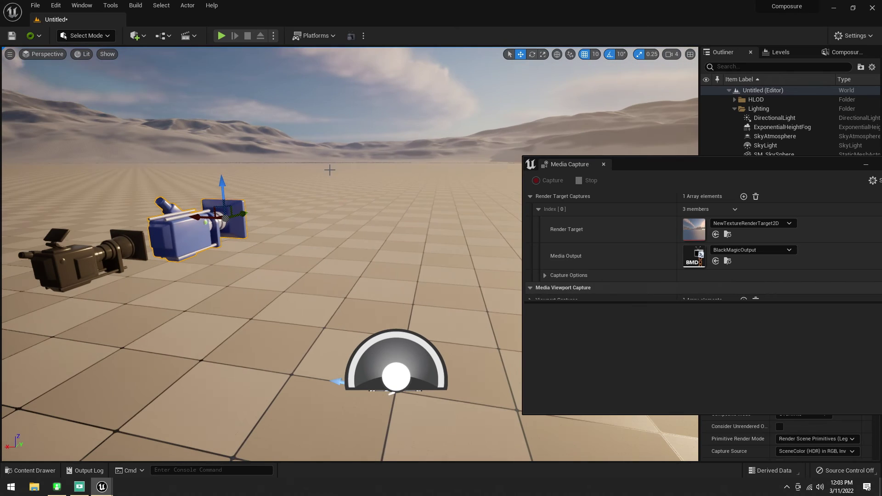
left_click(545, 275)
scroll(575, 270, "down", 3)
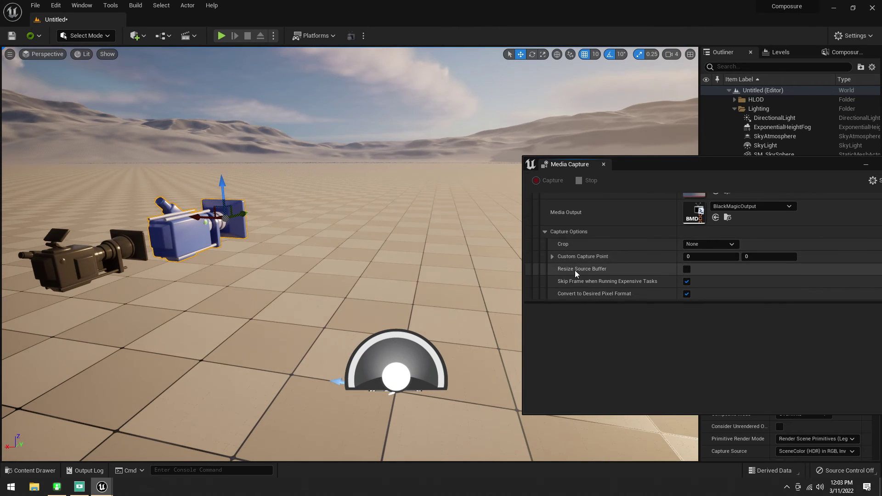
scroll(644, 262, "down", 1)
left_click(687, 255)
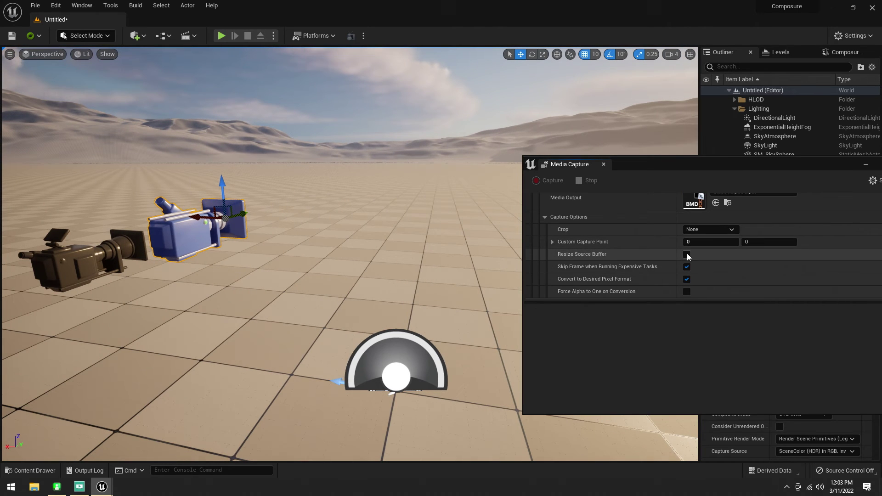
scroll(578, 210, "up", 3)
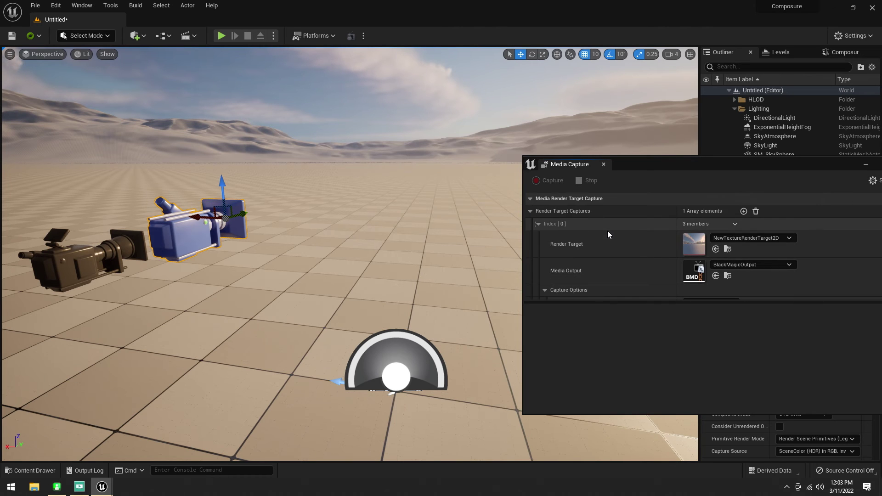
Step: Remove all entries from Viewport Captures and return to the render target capture settings
scroll(607, 228, "down", 6)
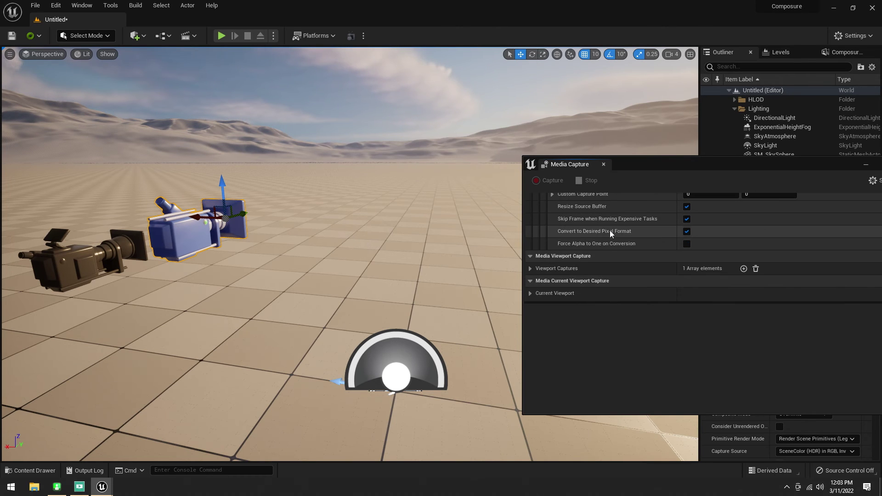
left_click(756, 268)
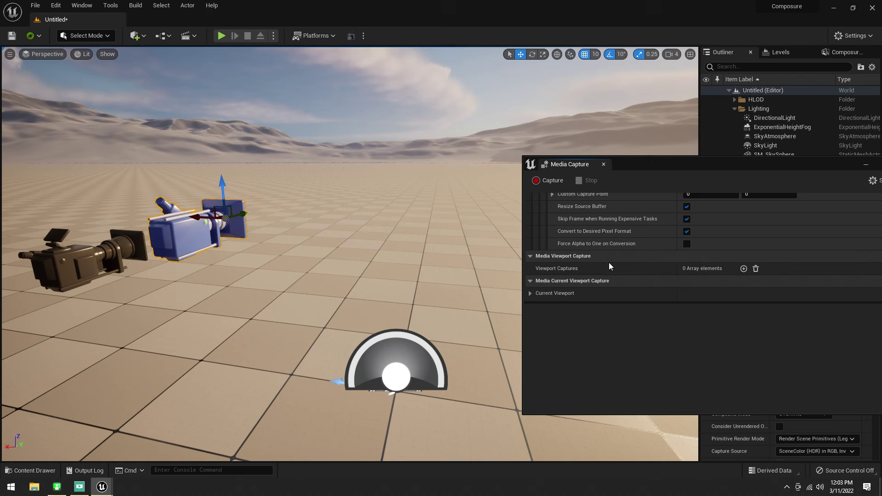
scroll(689, 270, "up", 8)
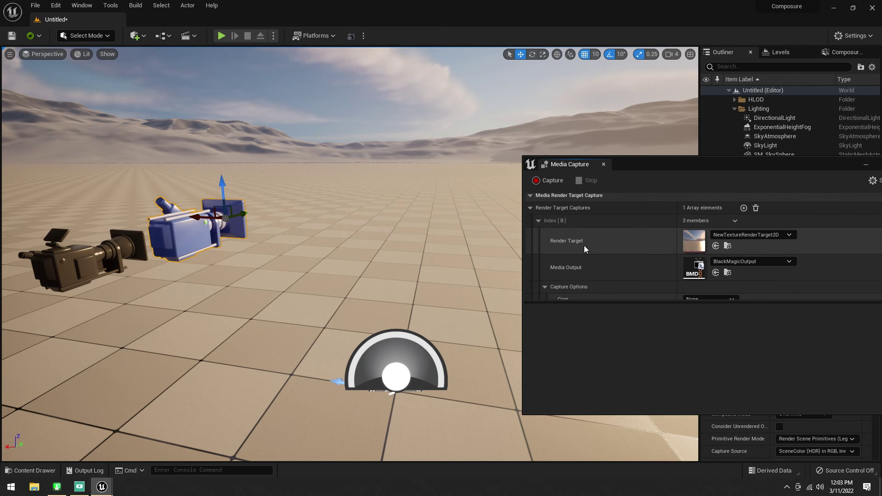
Step: Start the render target capture of NewTextureRenderTarget2D to BlackMagicOutput and minimize the Media Capture window
scroll(588, 248, "down", 5)
scroll(593, 239, "up", 5)
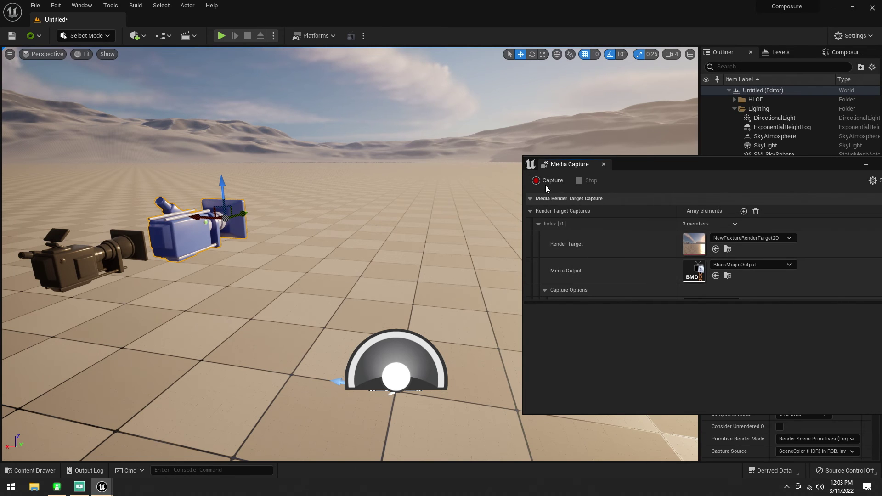
scroll(626, 235, "down", 5)
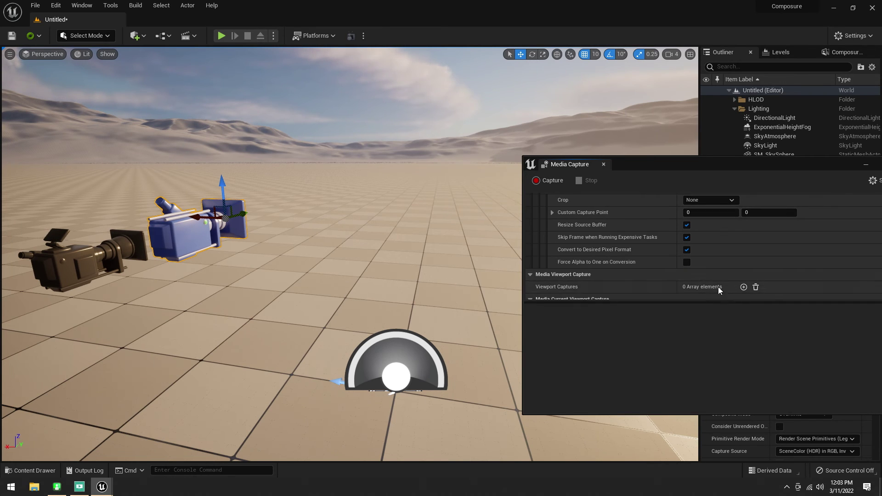
scroll(596, 234, "up", 5)
left_click(550, 181)
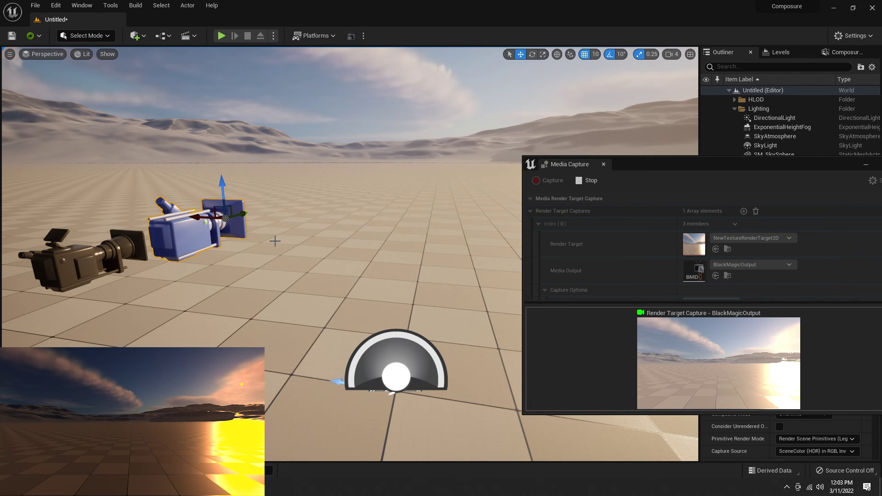
left_click(866, 163)
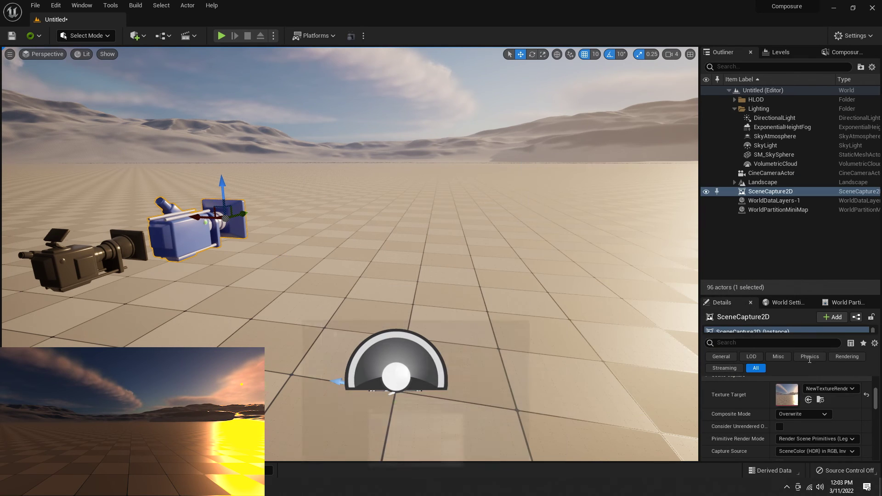
Step: Try the Final Color HDR and tone-curve capture sources on SceneCapture2D, and settle on Final Color (LDR) in RGB
left_click(815, 451)
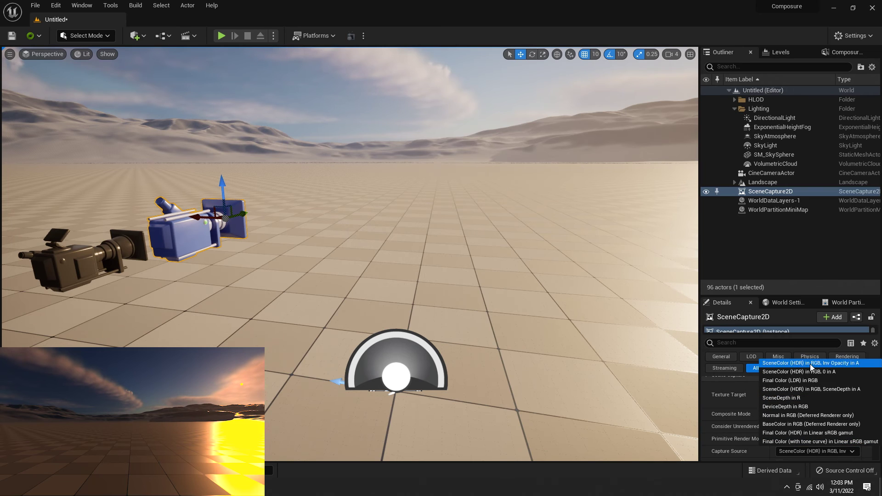
left_click(826, 434)
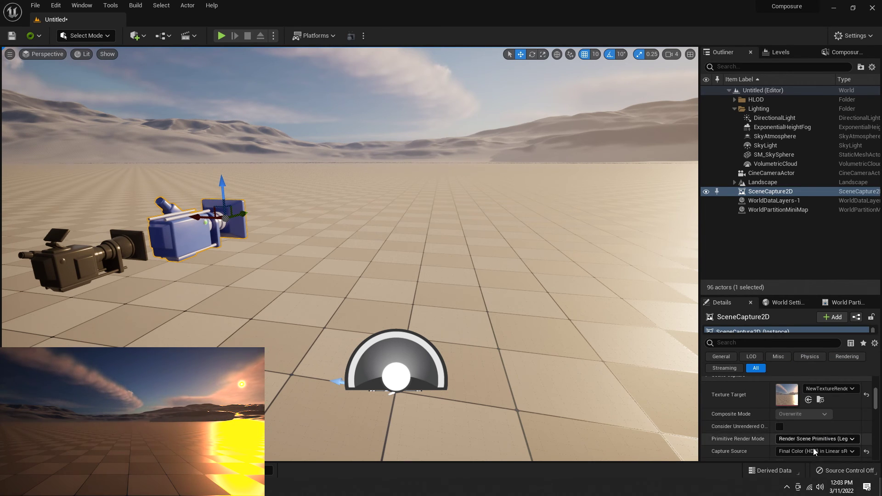
left_click(814, 451)
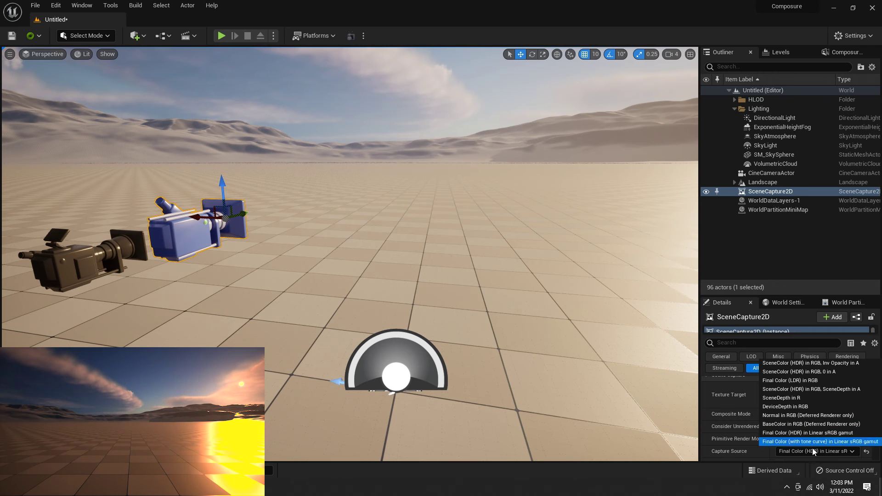
left_click(812, 442)
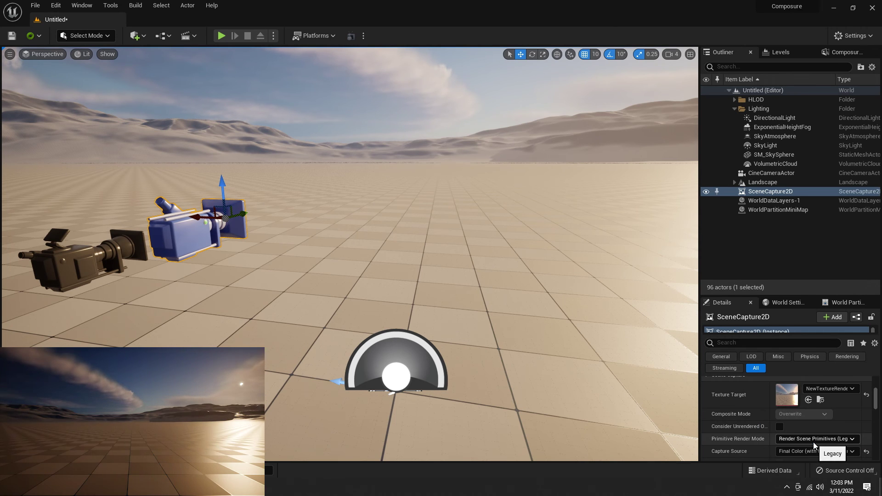
left_click(815, 455)
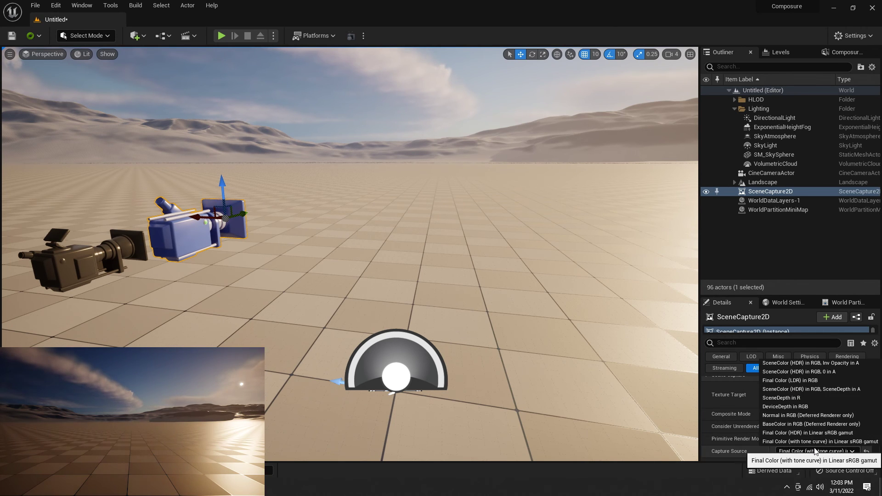
left_click(813, 379)
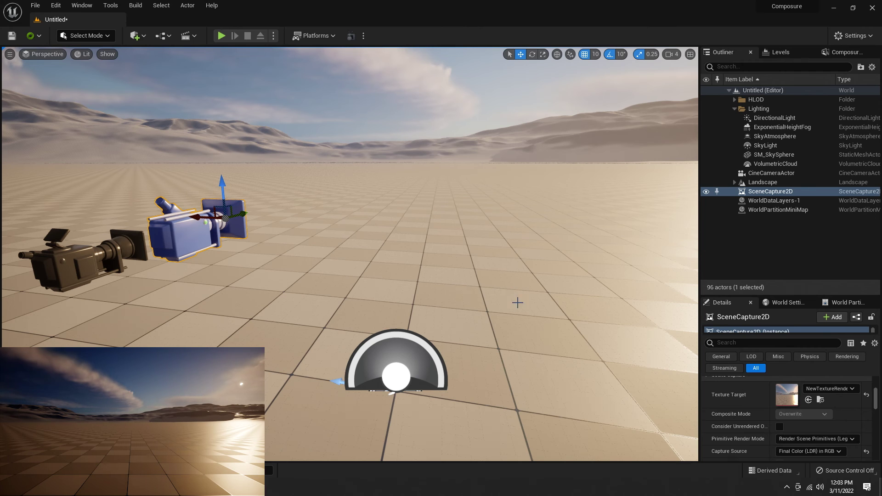
Step: Move the SceneCapture2D actor along its X axis away from the cine camera
left_click_drag(200, 216, 290, 268)
key("d")
mouse_move(418, 304)
right_mouse_down()
mouse_move(370, 298)
mouse_move(415, 313)
mouse_move(421, 296)
right_mouse_up()
key("a")
key("w")
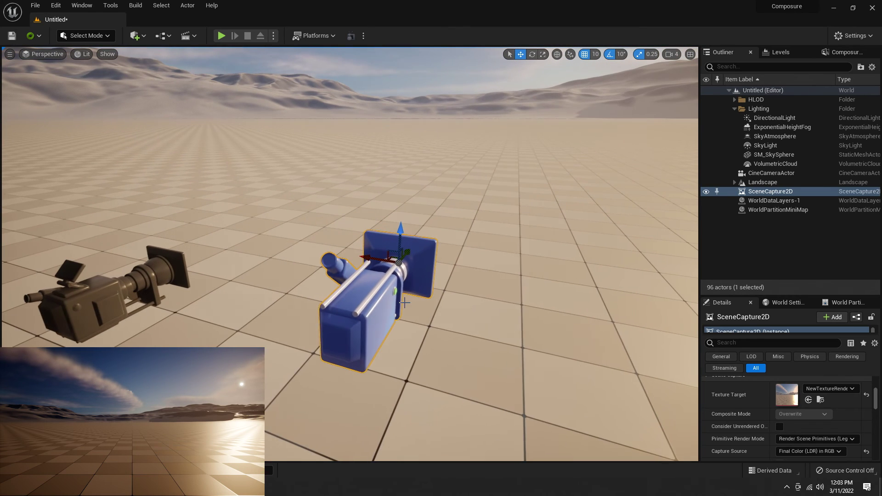
key("ctrl+space")
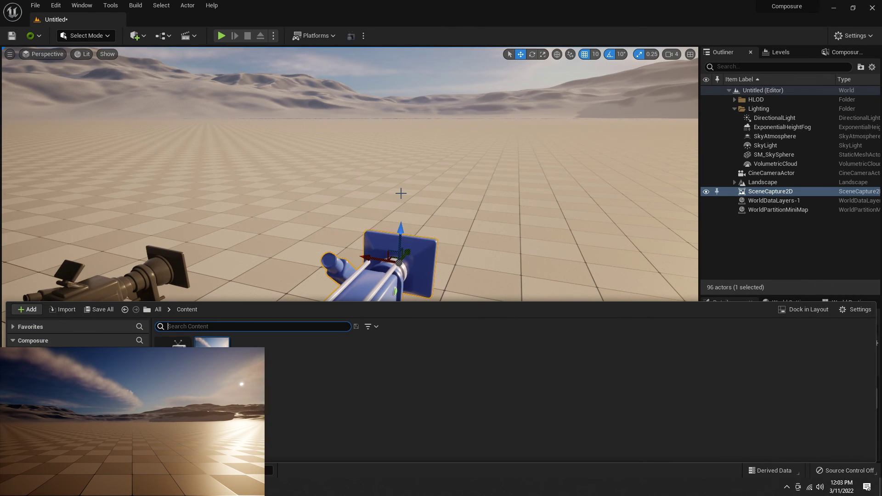
right_click_drag(401, 194, 401, 191)
key("ctrl+space")
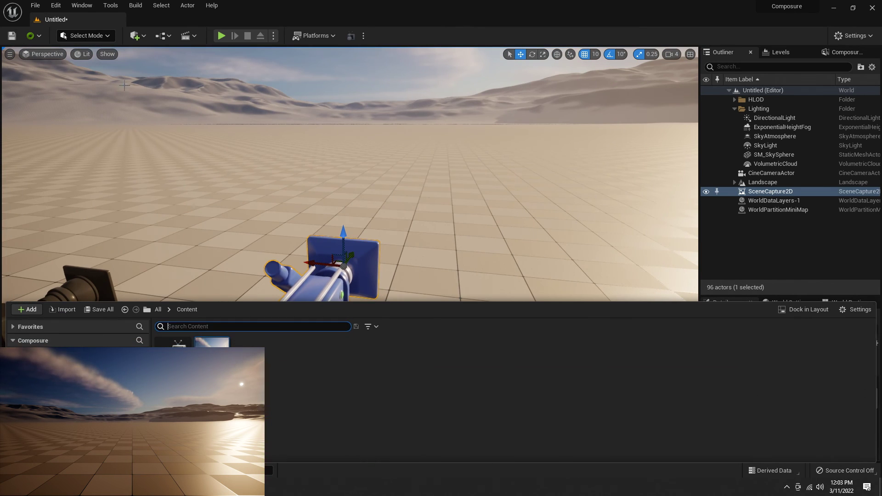
left_click(134, 35)
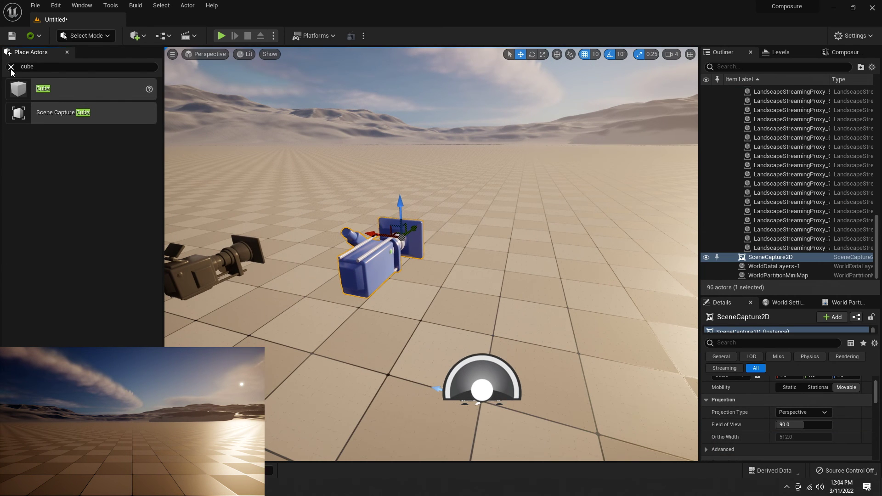
left_click(11, 67)
left_click(67, 52)
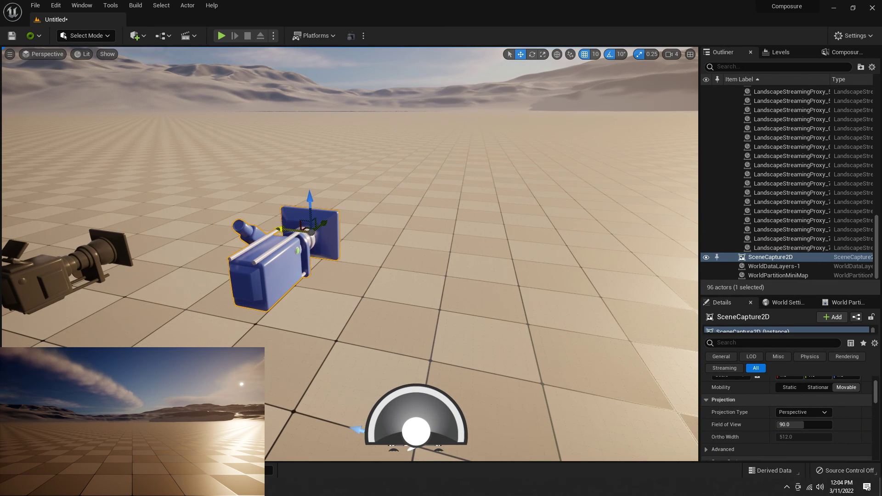
Step: Nudge the SceneCapture2D along its X axis toward the cine camera and set its Projection Type to Orthographic
left_click_drag(280, 229, 257, 225)
right_click_drag(256, 225, 144, 180)
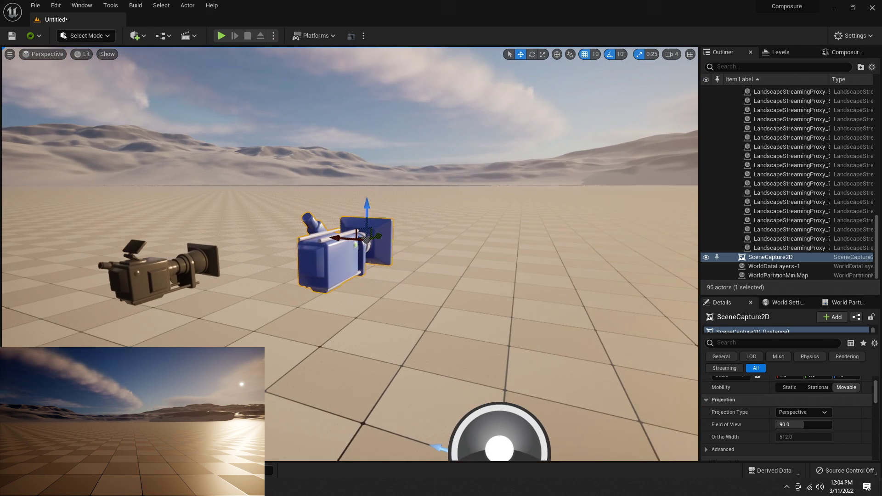
right_click_drag(499, 449, 506, 446)
left_click(802, 412)
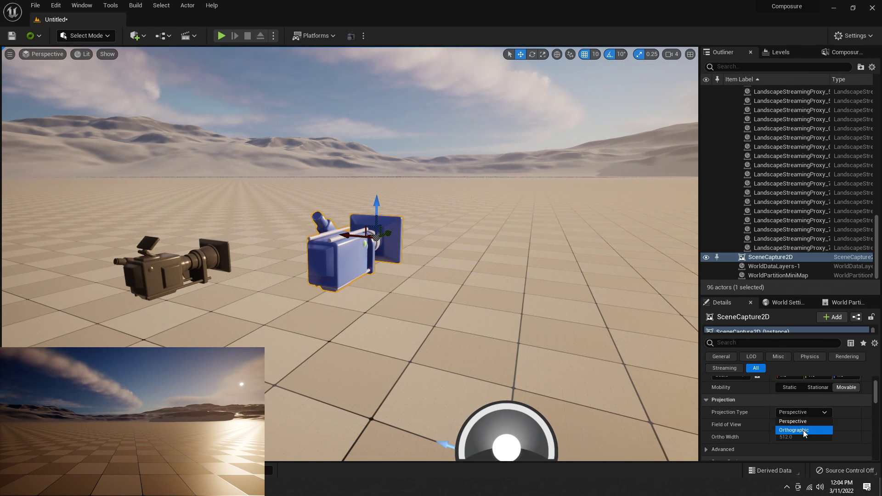
left_click(804, 431)
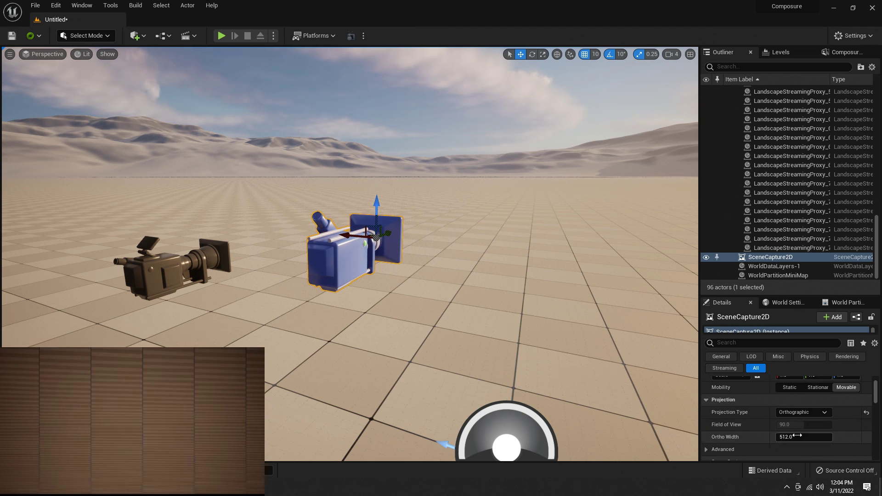
Step: Rotate the SceneCapture2D actor so that it points straight down at the floor
right_click_drag(390, 187, 336, 216)
key("e")
left_click_drag(336, 216, 361, 304)
scroll(362, 304, "down", 5)
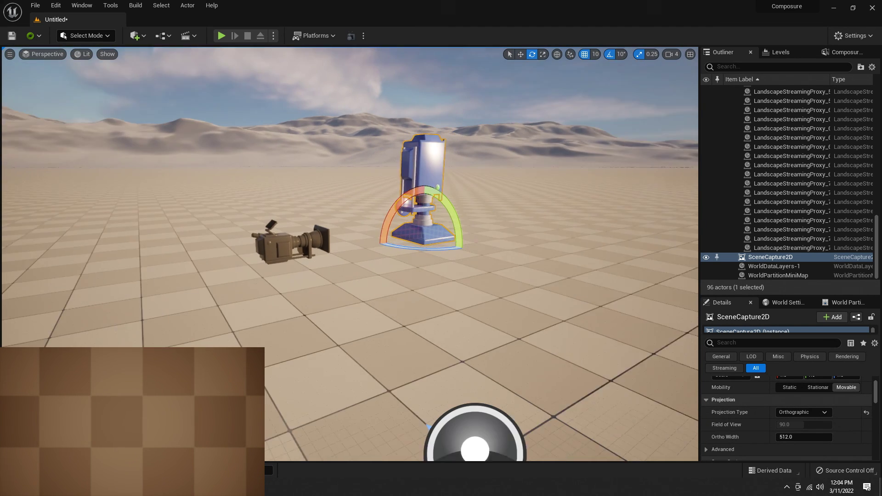
Step: Raise the SceneCapture2D high above the floor and widen its Ortho Width to about 2337
key("w")
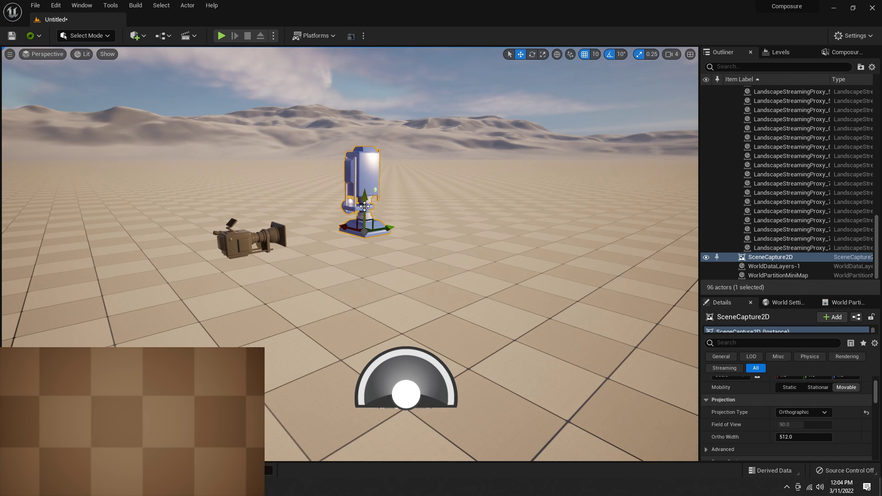
left_click_drag(364, 207, 364, 110, "shift")
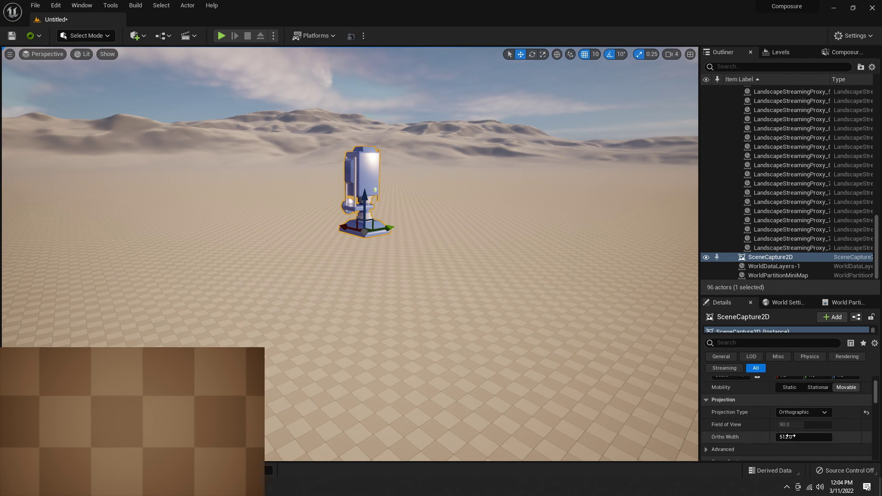
left_click_drag(804, 437, 839, 437)
right_click_drag(570, 345, 607, 441)
right_click_drag(414, 299, 364, 385)
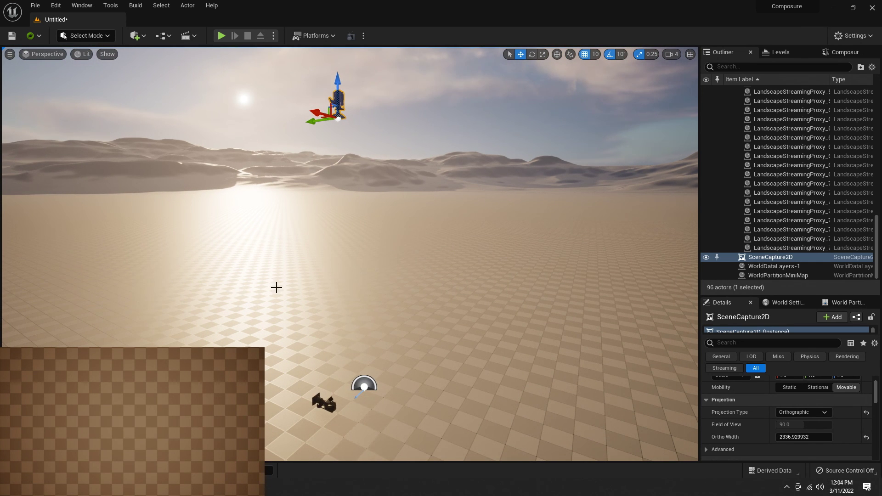
right_click_drag(276, 288, 304, 290)
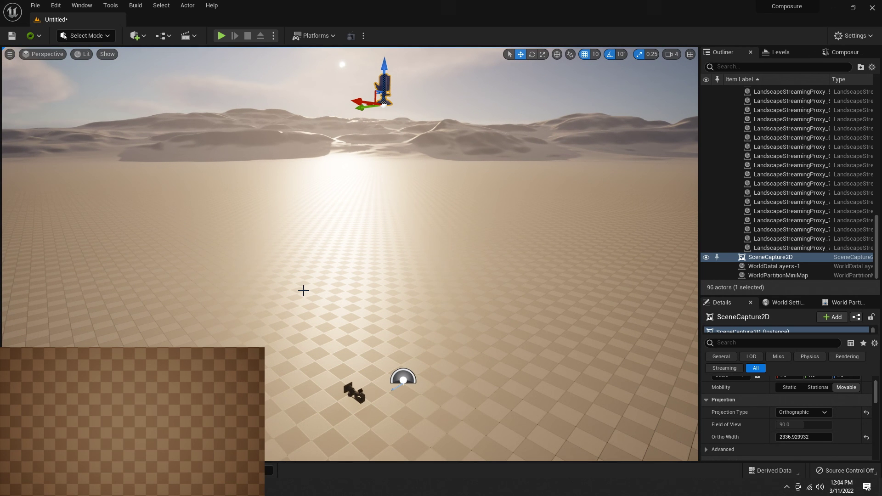
right_click_drag(371, 388, 239, 400)
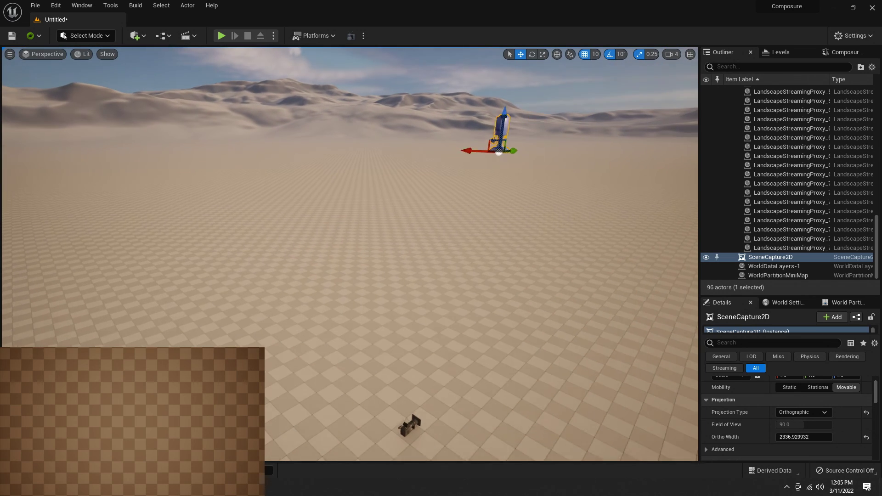